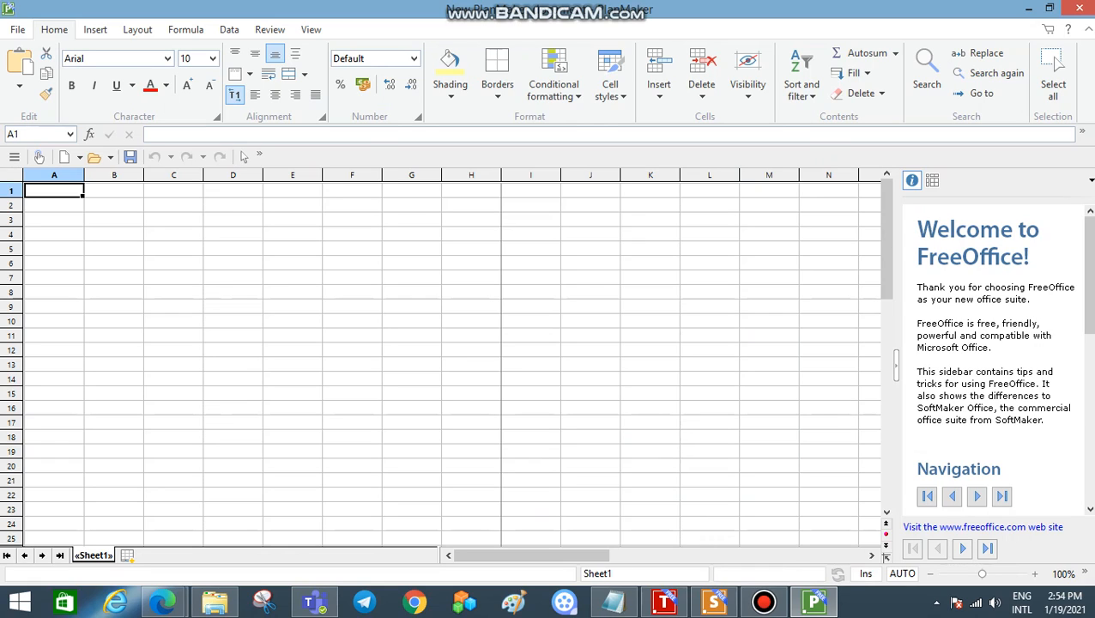
left_click(54, 219)
left_click(114, 219)
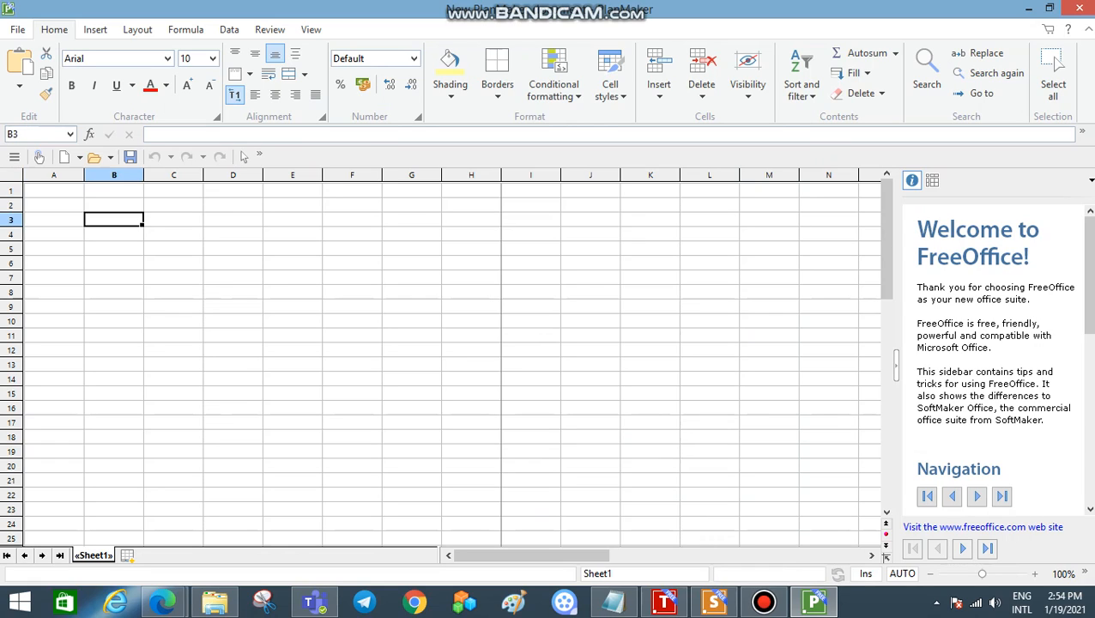
left_click(115, 263)
left_click(173, 249)
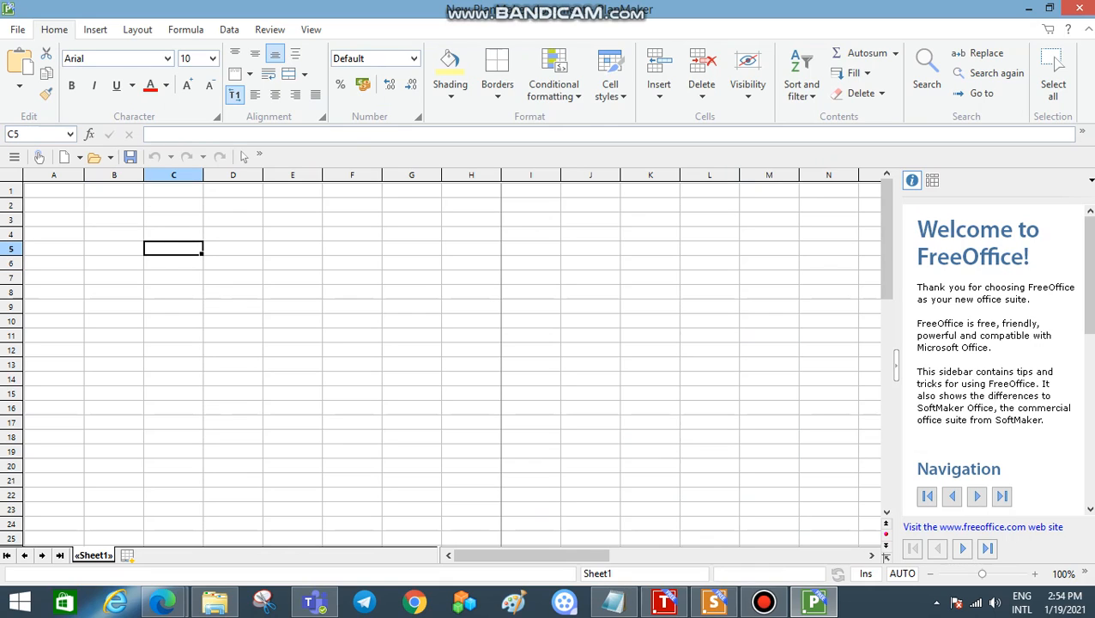
key("ctrl+Home")
left_click_drag(54, 189, 54, 538)
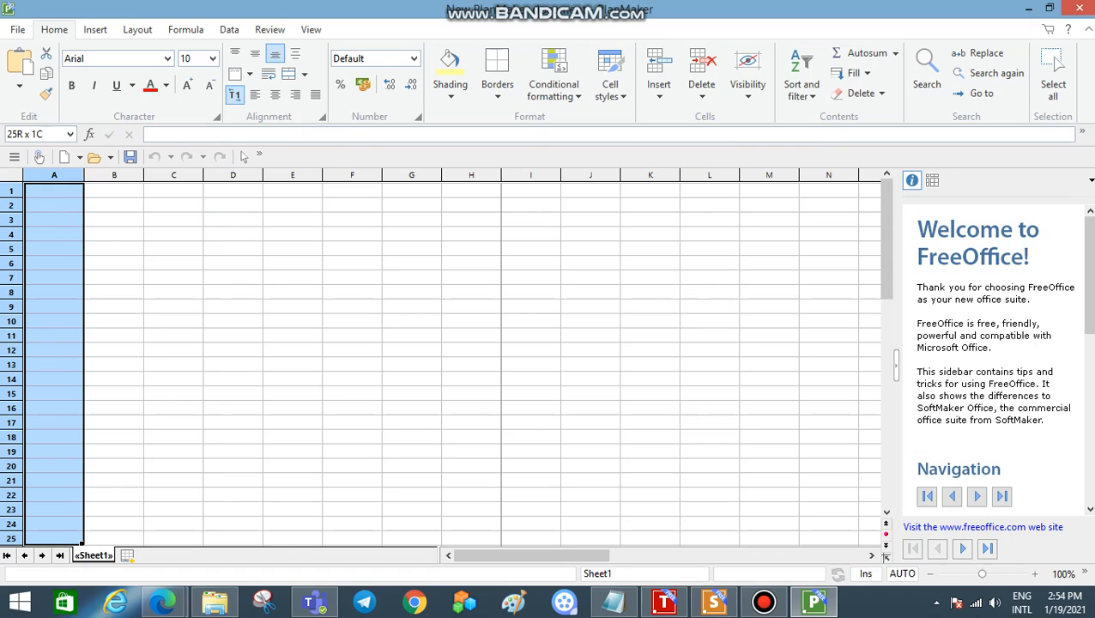
left_click_drag(54, 538, 54, 190)
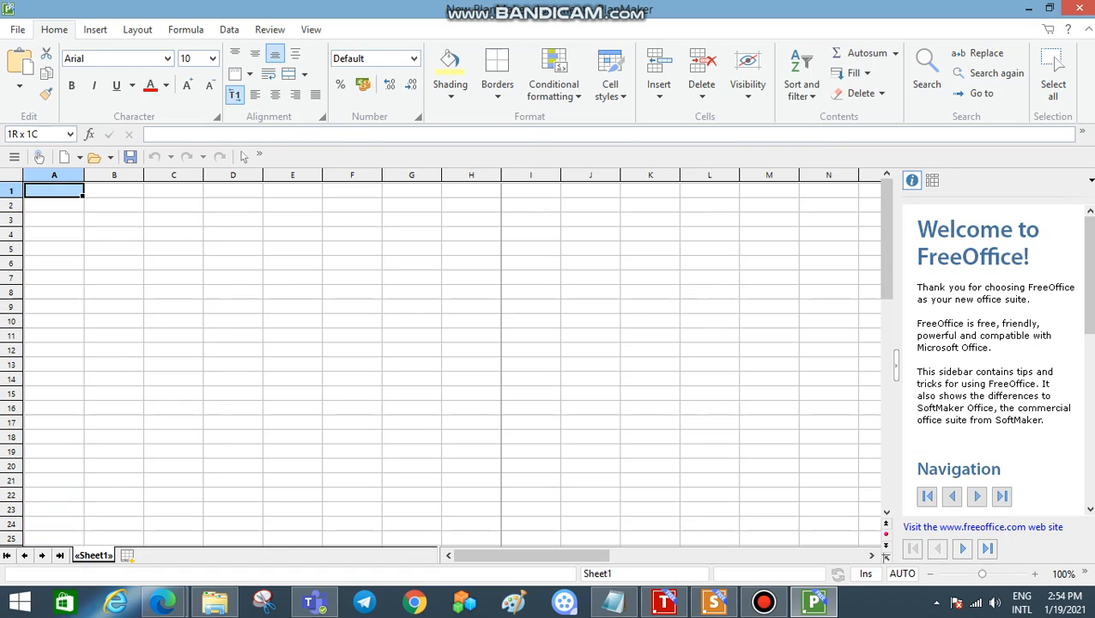
left_click(54, 205)
left_click(54, 190)
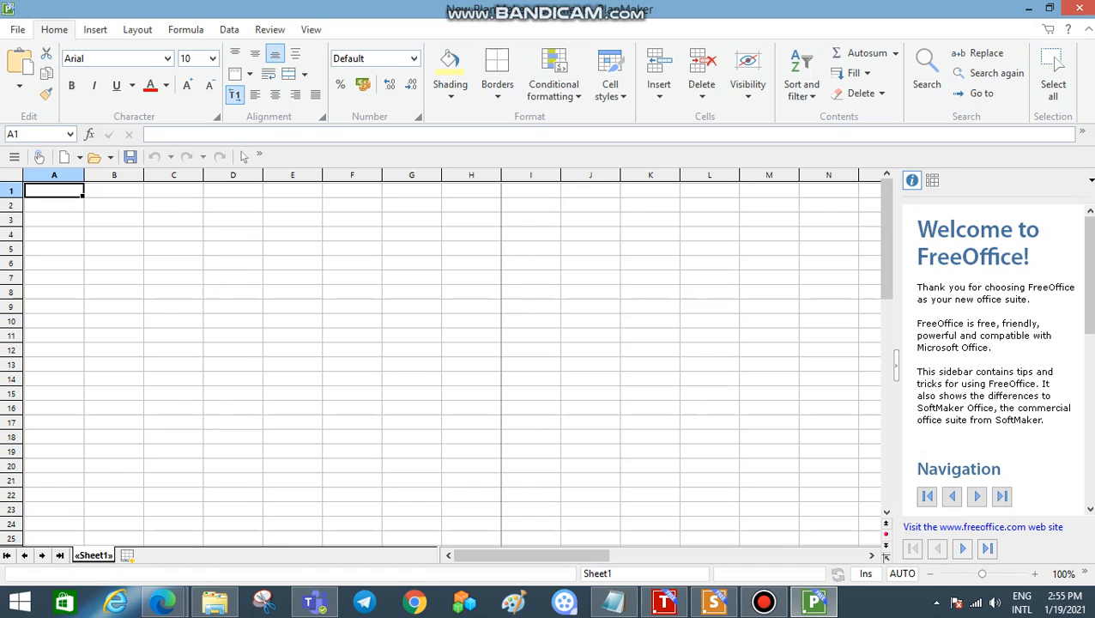
Step: Widen column A and increase the heights of rows 1, 2 and 3
left_click_drag(84, 175, 103, 175)
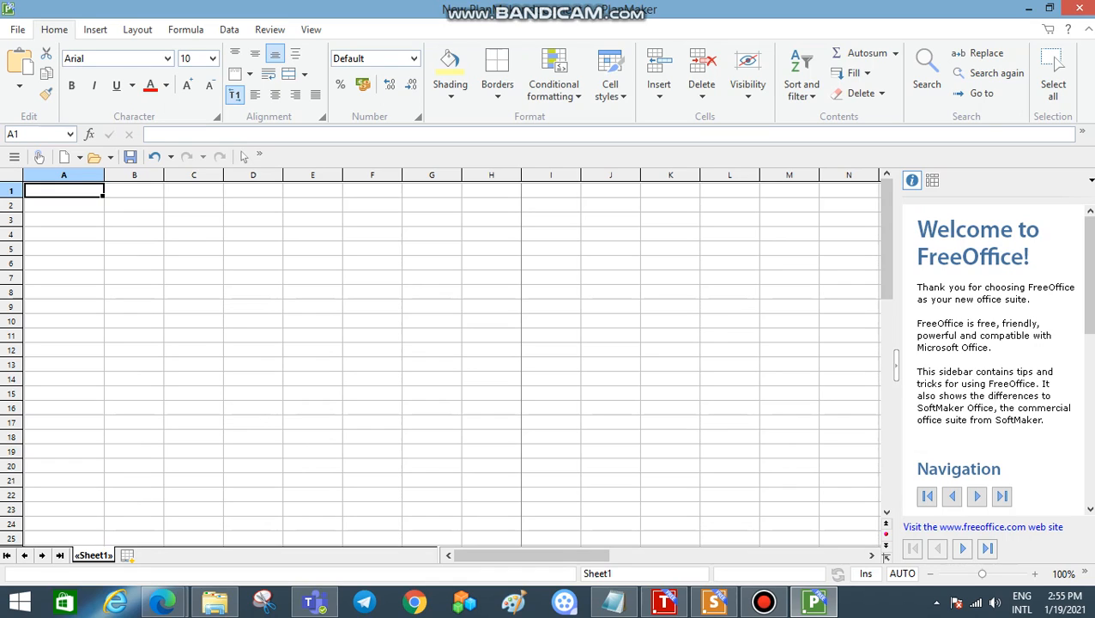
left_click_drag(12, 198, 12, 213)
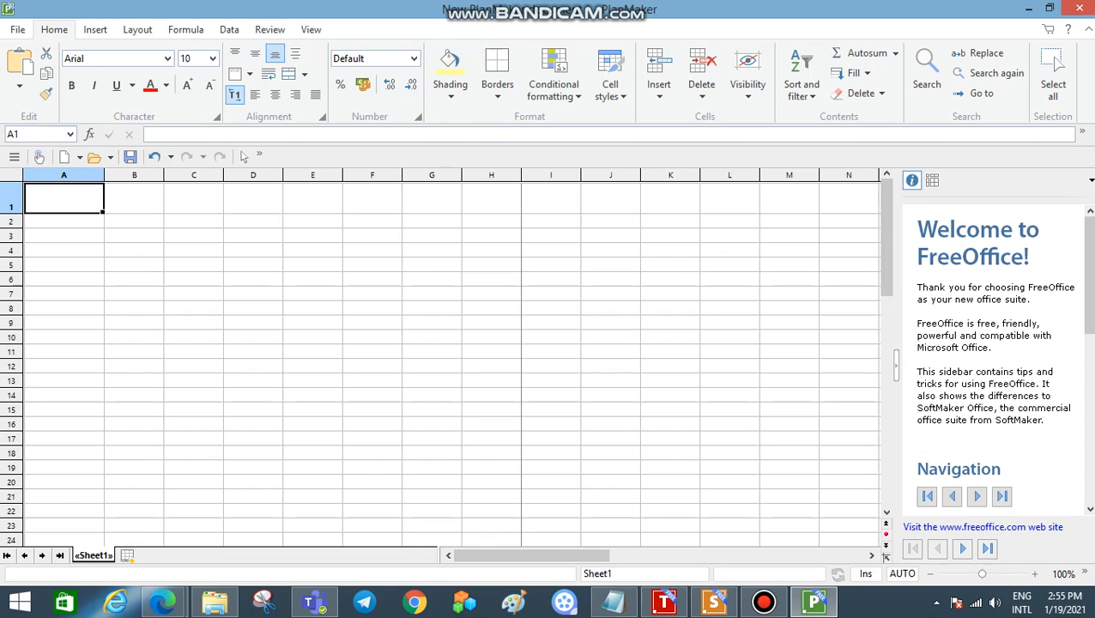
left_click_drag(11, 228, 11, 284)
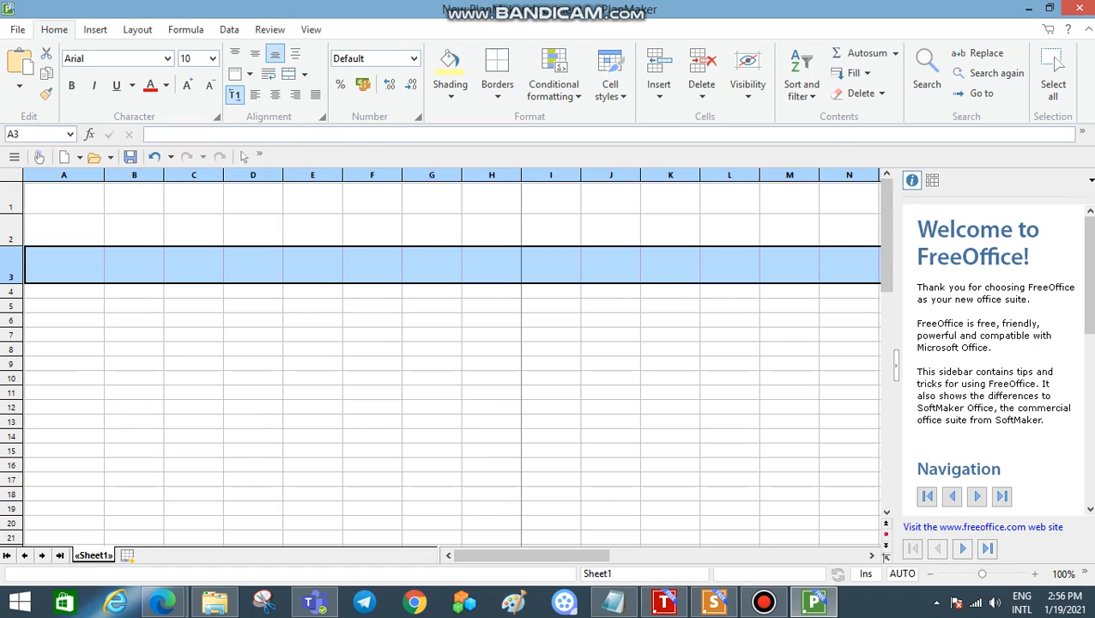
left_click(65, 198)
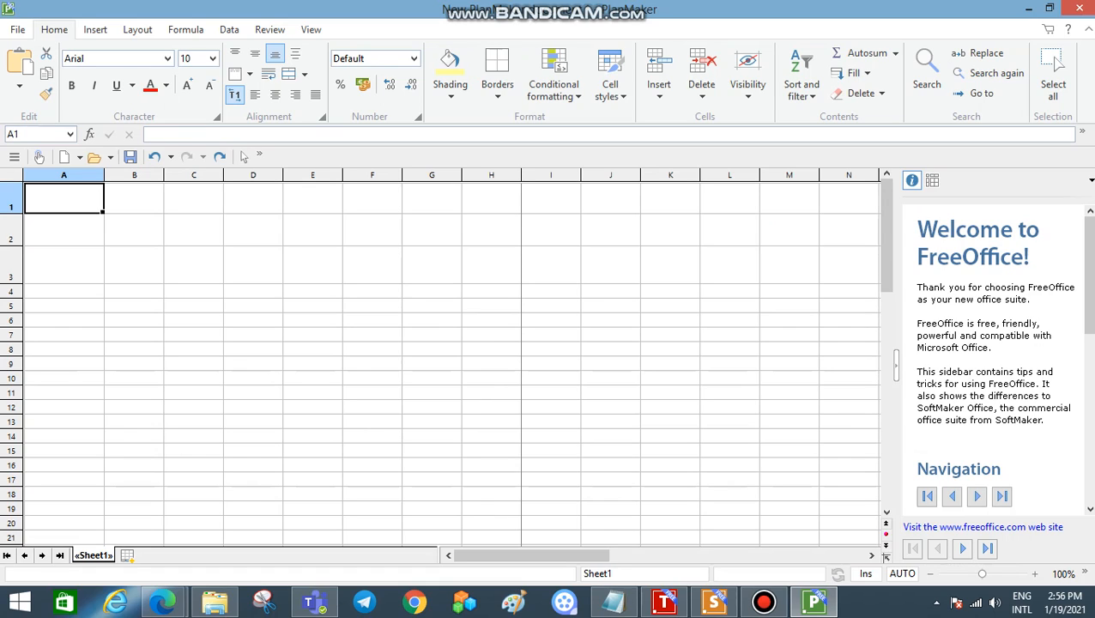
left_click(134, 198)
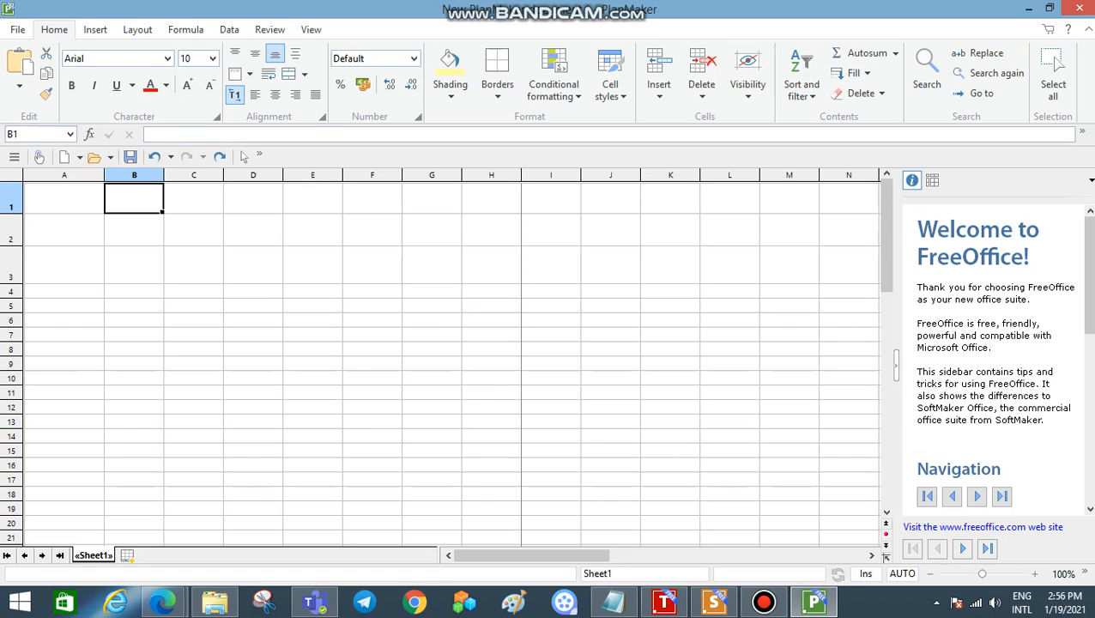
left_click(194, 198)
left_click(253, 198)
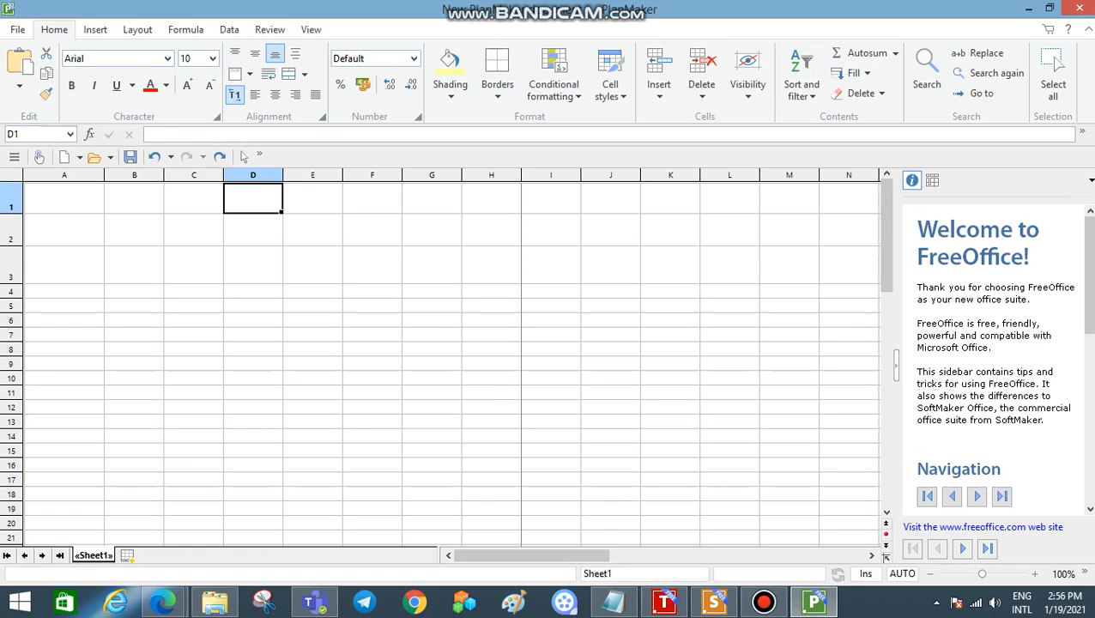
left_click(64, 199)
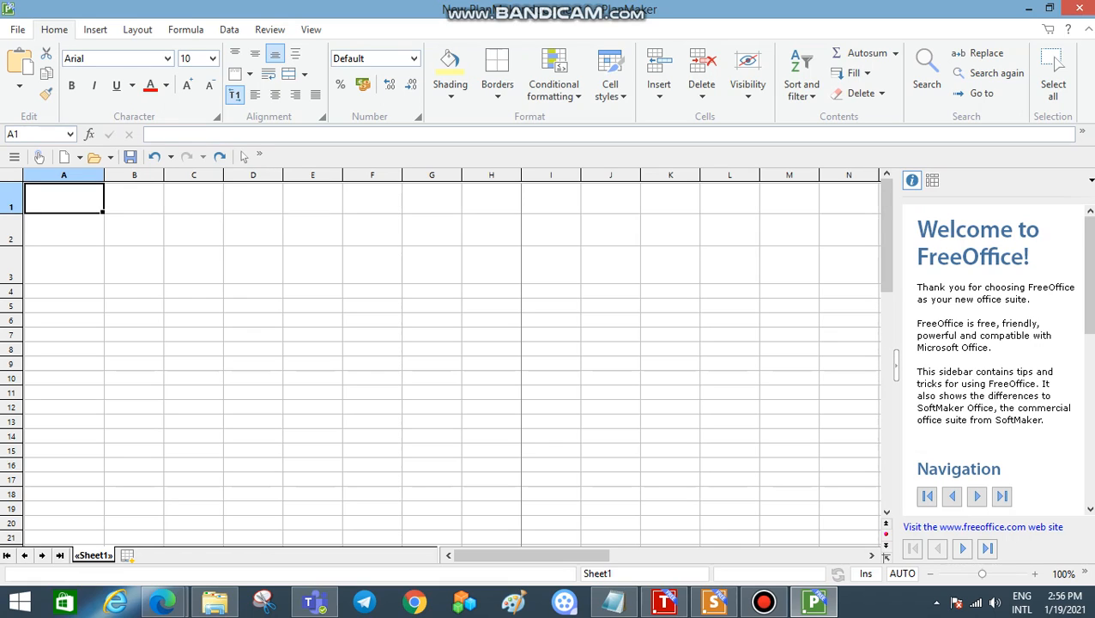
left_click(372, 198)
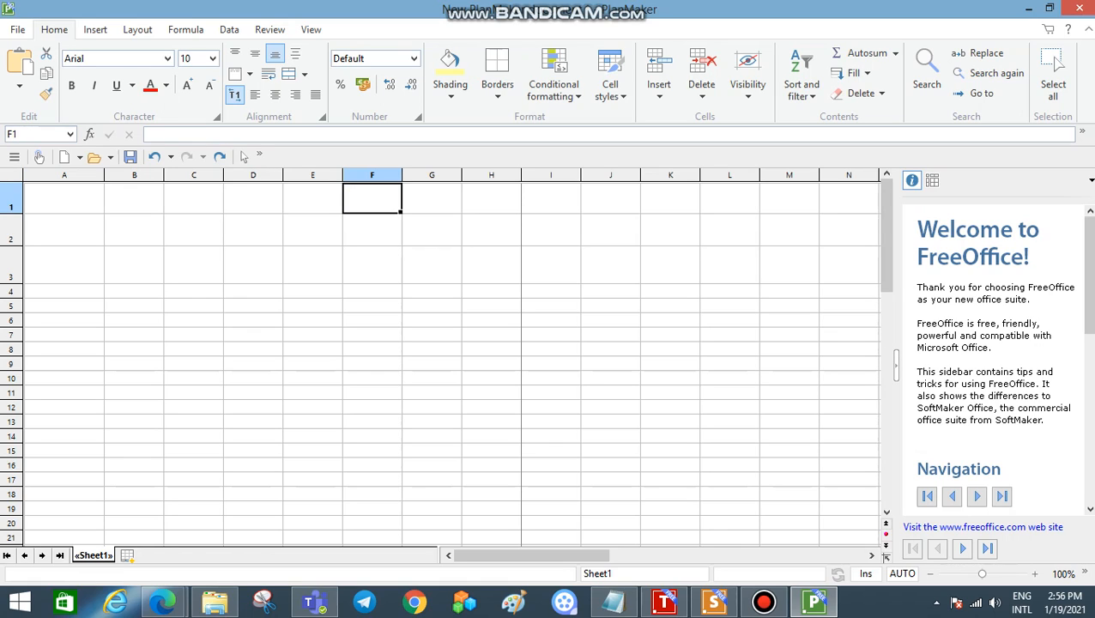
left_click_drag(431, 198, 551, 198)
left_click(552, 264)
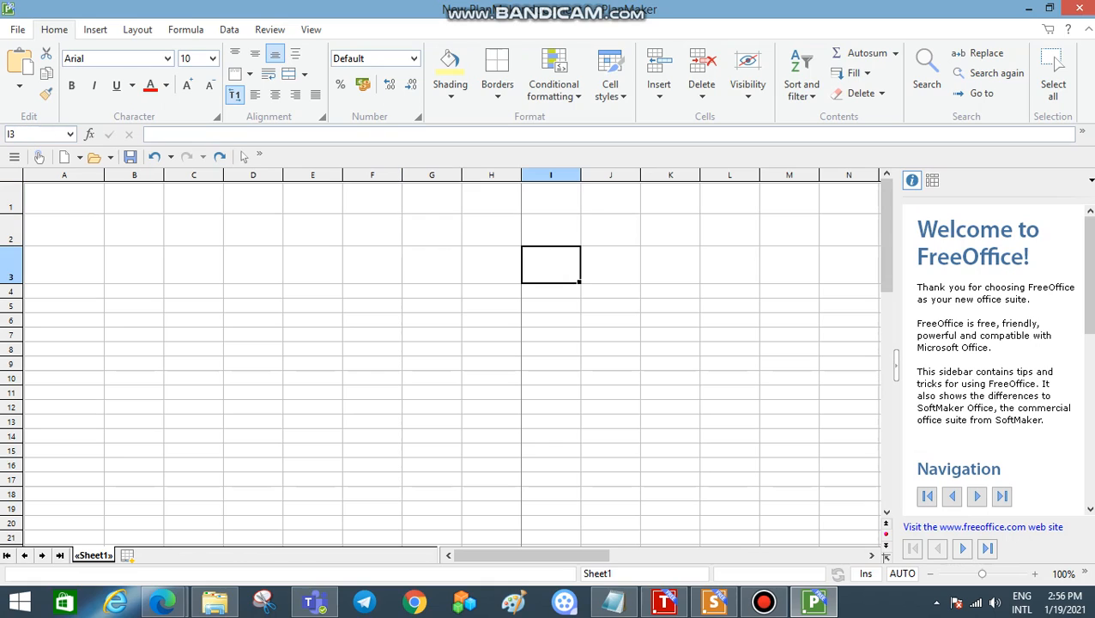
Step: Make row 1 slightly taller
left_click(64, 198)
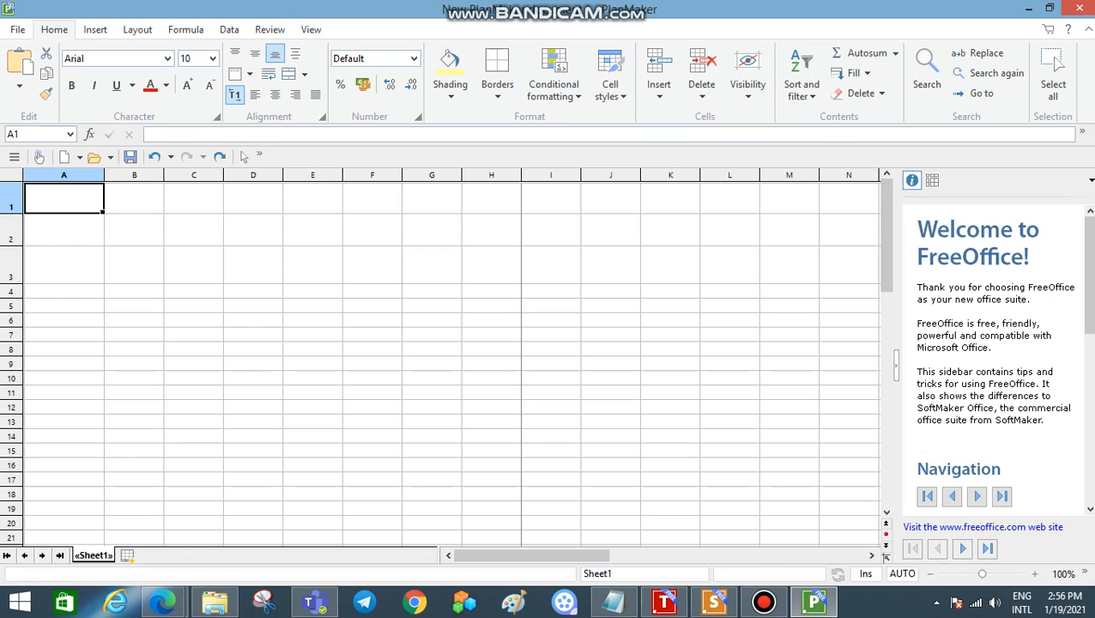
left_click_drag(11, 212, 11, 268)
left_click(11, 285)
Step: Enter the numbers 4, 50, 67, 3 and 109 down column A in cells A1 to A5
left_click(65, 198)
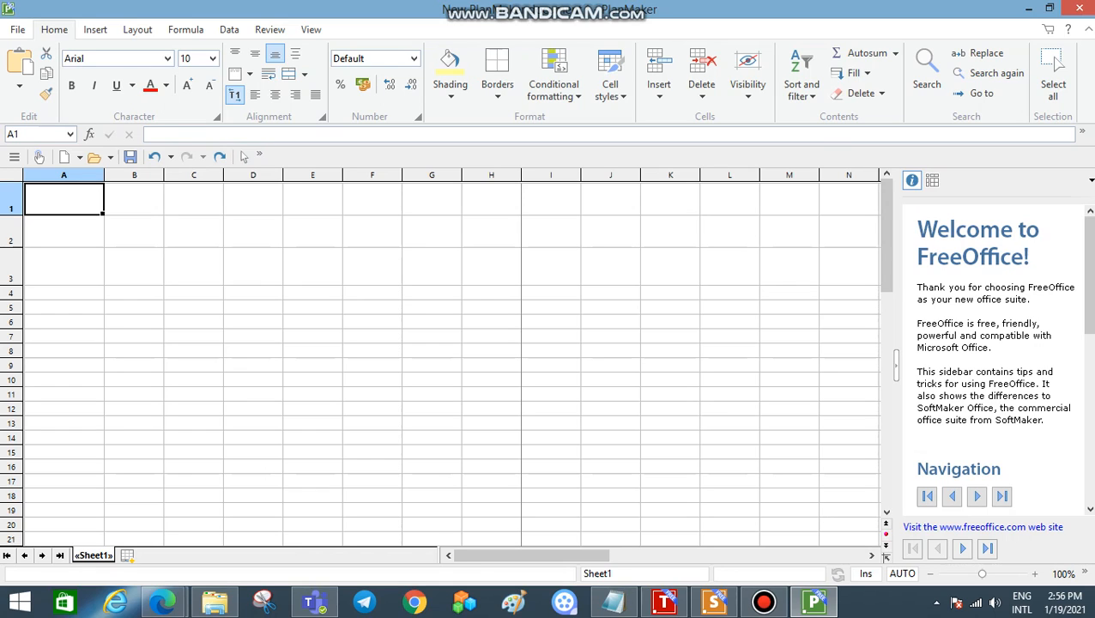
type("4")
key("Return")
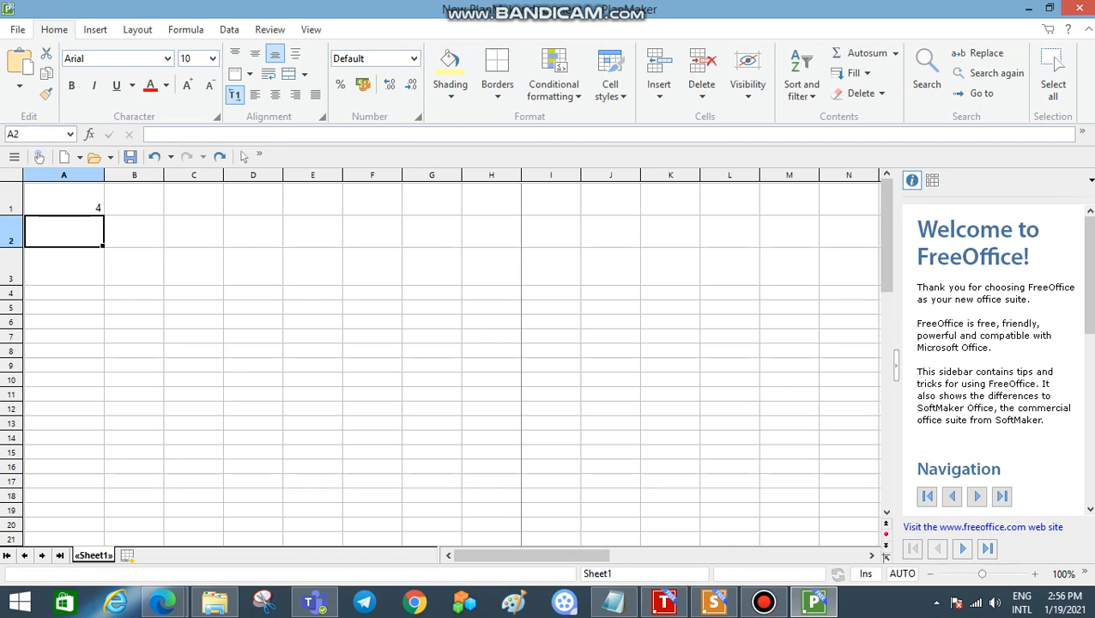
type("50")
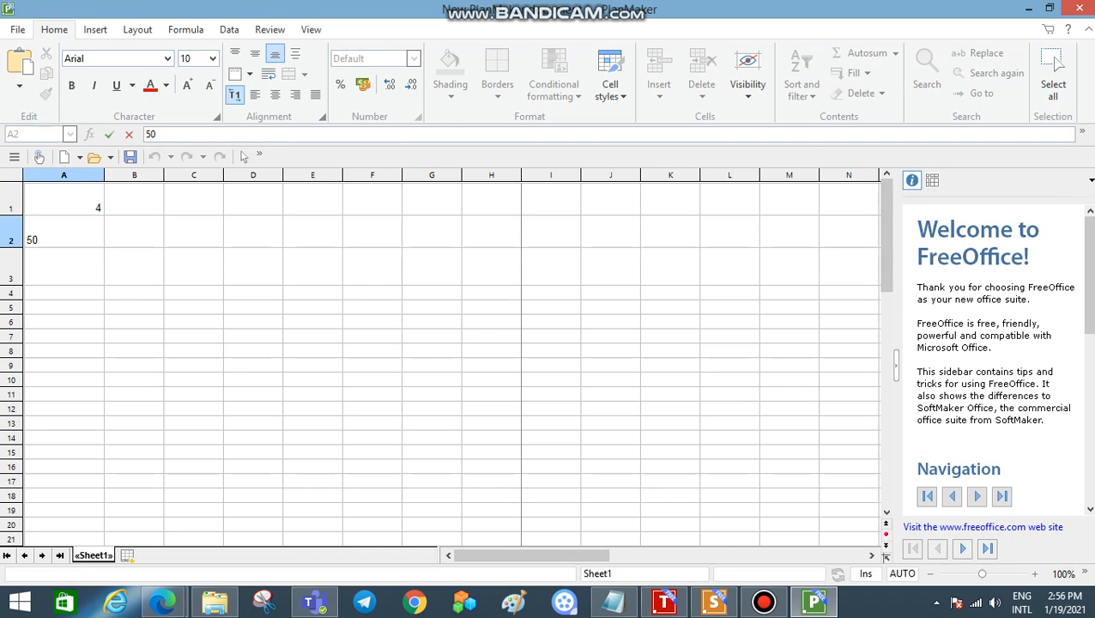
key("Return")
type("67")
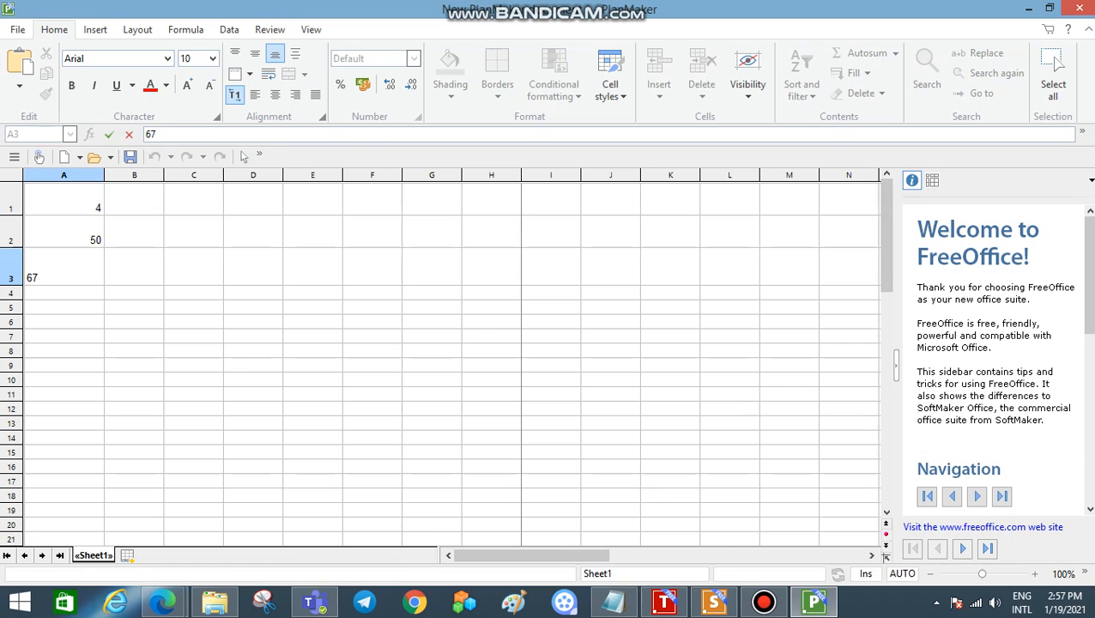
key("Return")
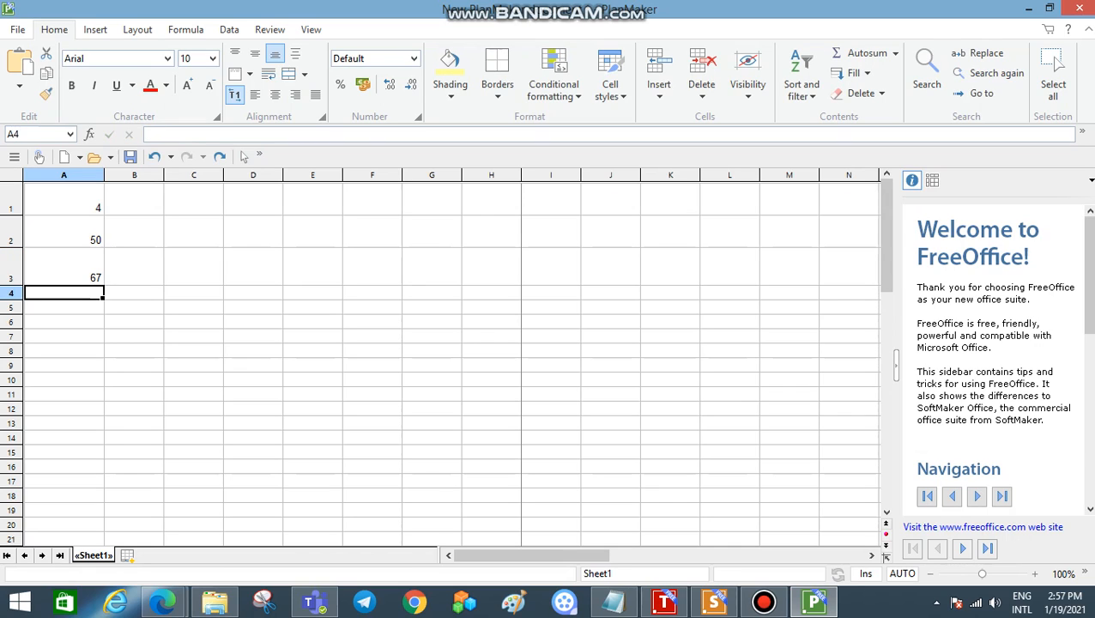
type("3")
key("Return")
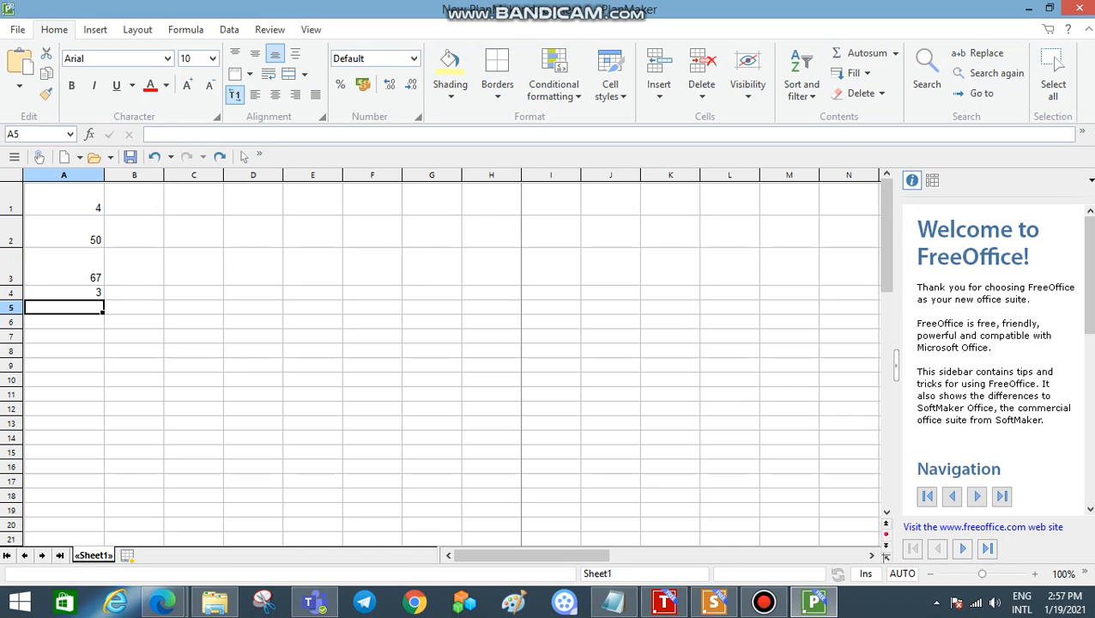
type("109")
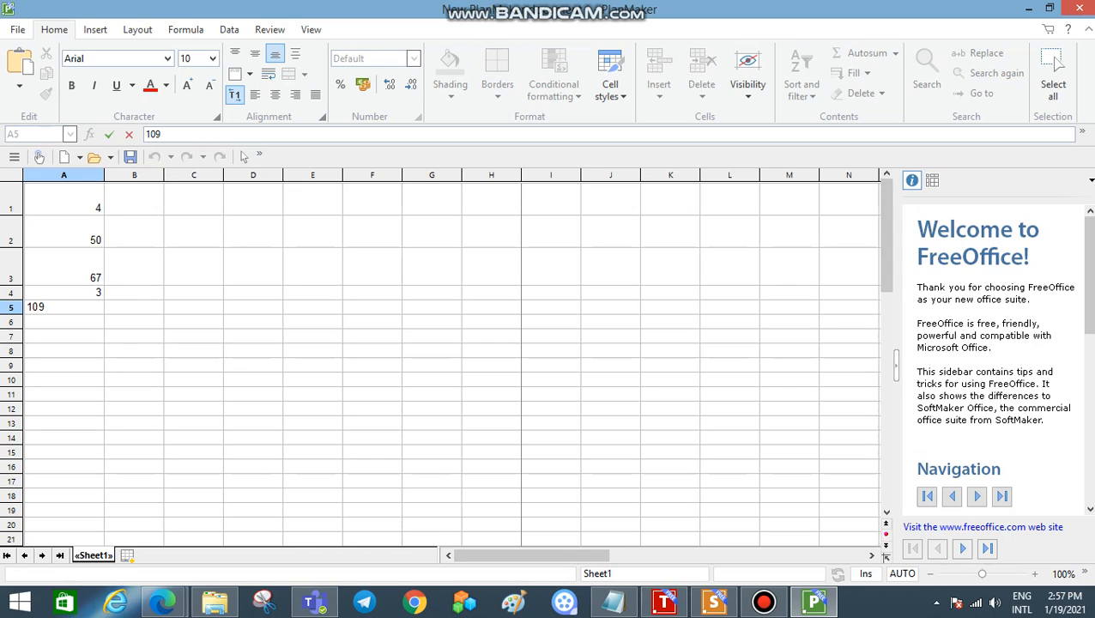
key("Return")
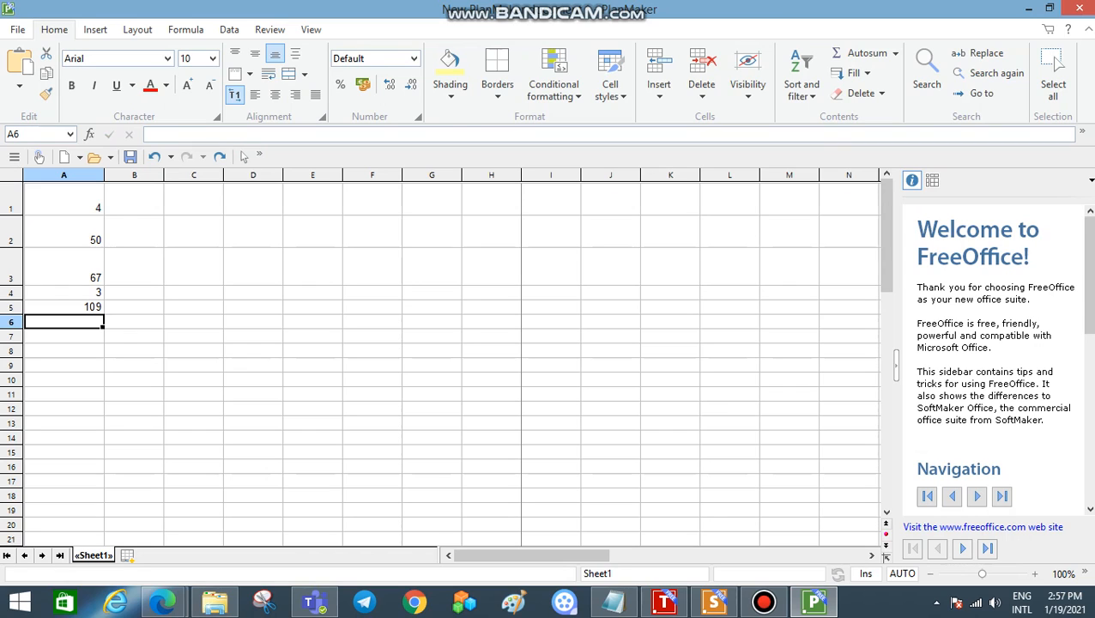
Step: Increase the heights of rows 4, 5 and 6
left_click_drag(12, 329, 12, 350)
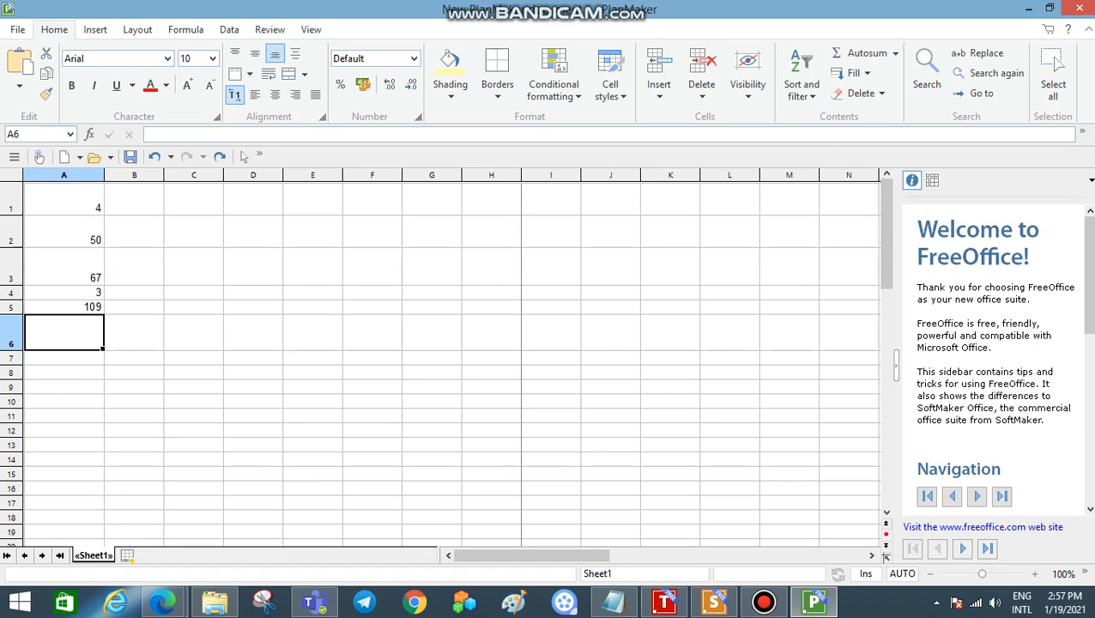
mouse_move(11, 315)
left_mouse_down()
mouse_move(12, 302)
mouse_move(12, 330)
left_mouse_up()
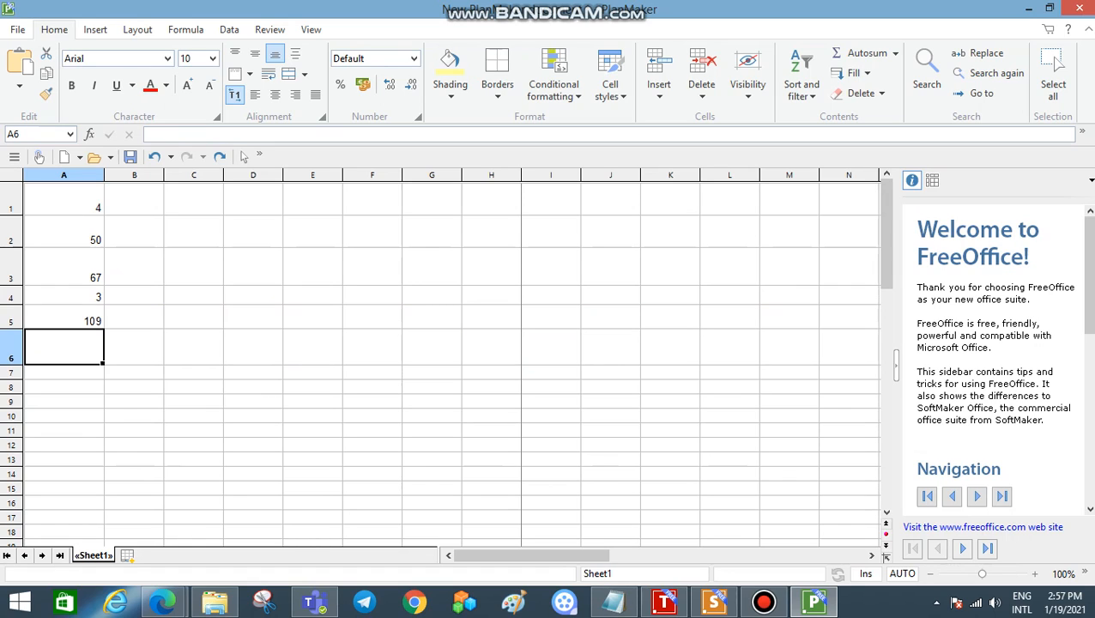
Step: Try to add up the numbers in cell A6 with the formula =A1:A5
type("=")
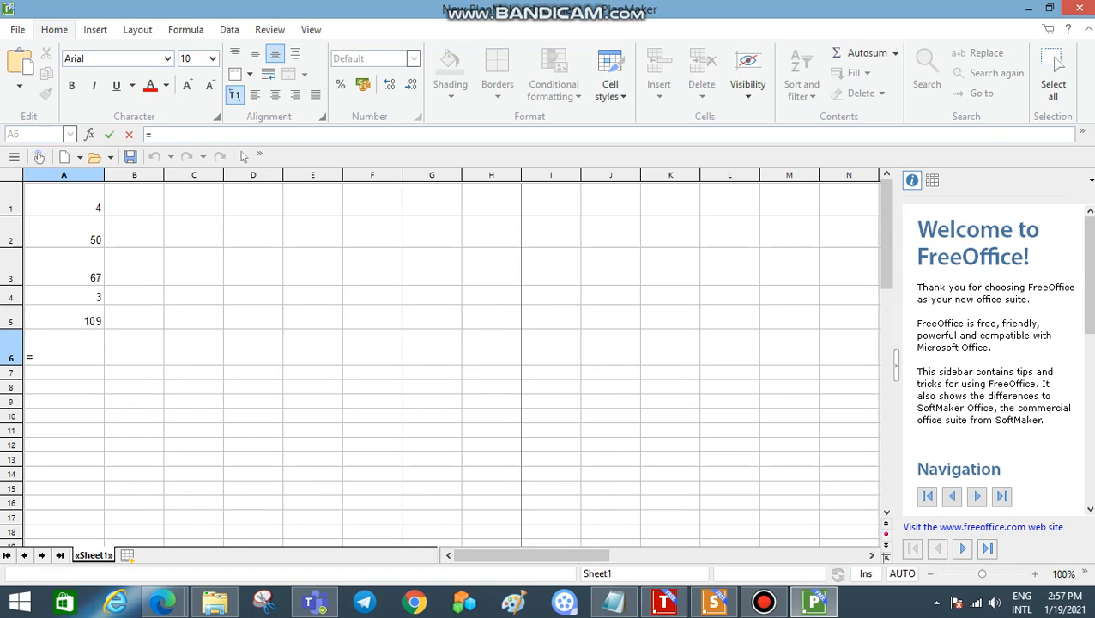
key("shift+Left")
key("Right")
type("A1")
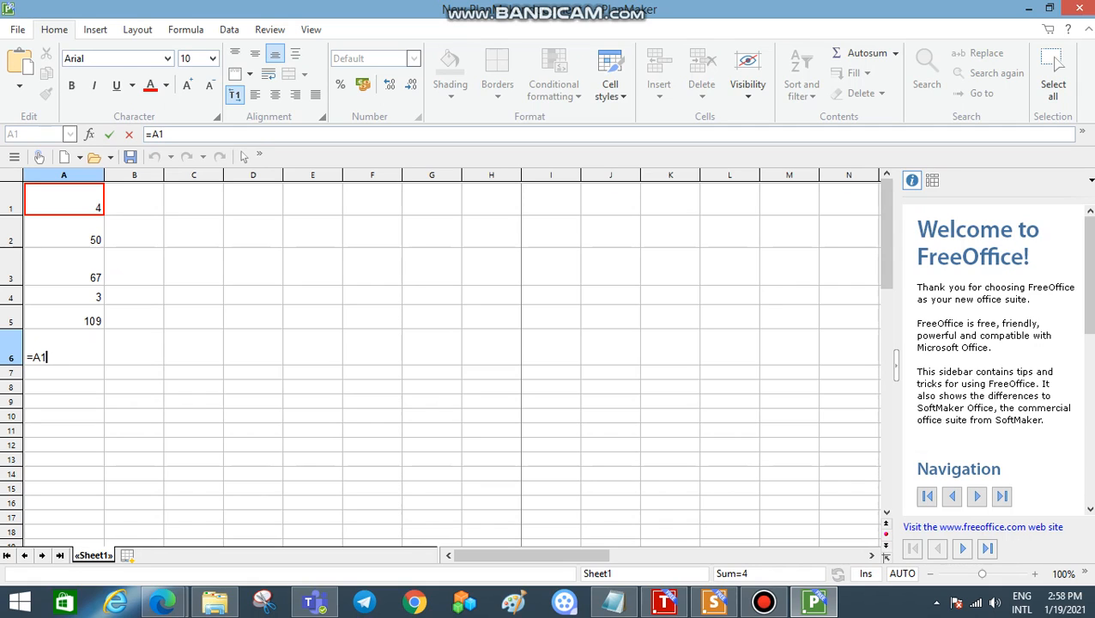
left_click(64, 232)
left_click(64, 268)
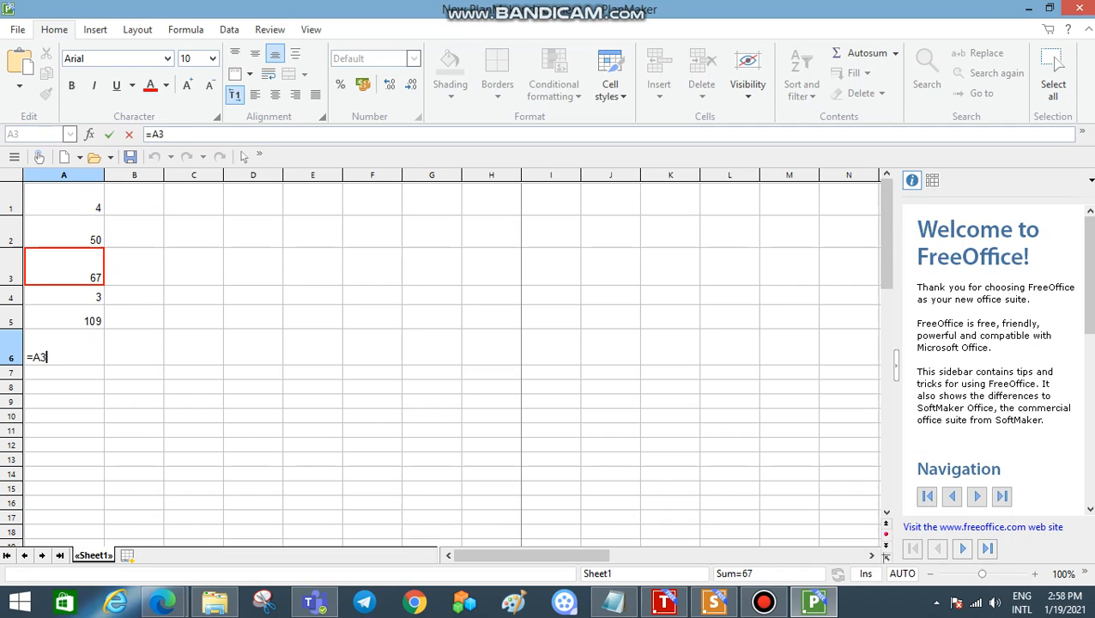
left_click(63, 317)
left_click(64, 199)
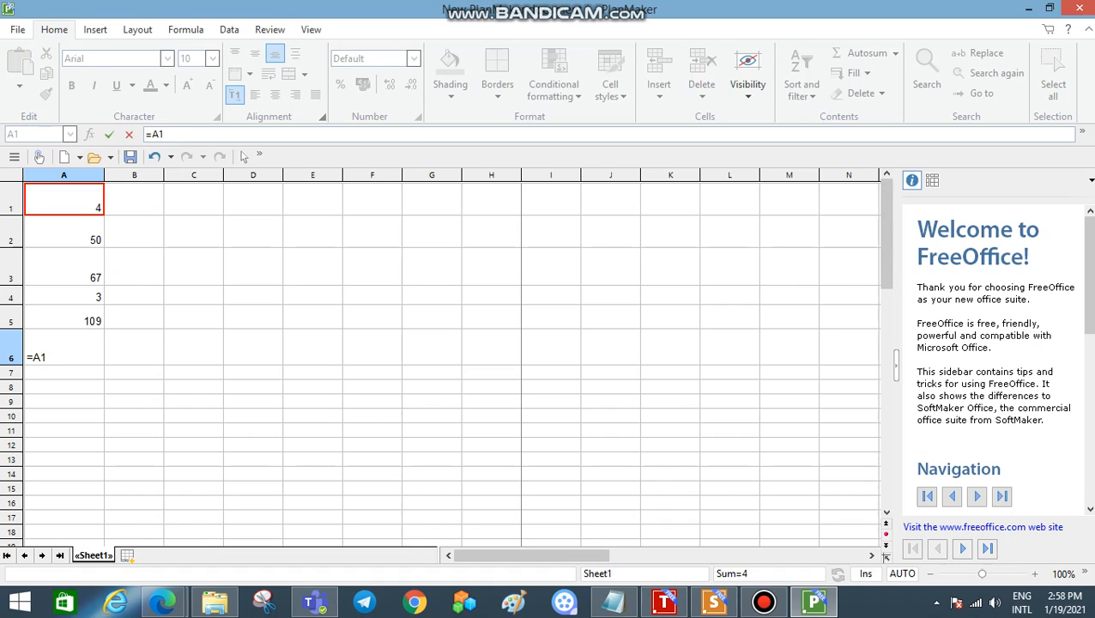
left_click_drag(64, 206, 64, 322)
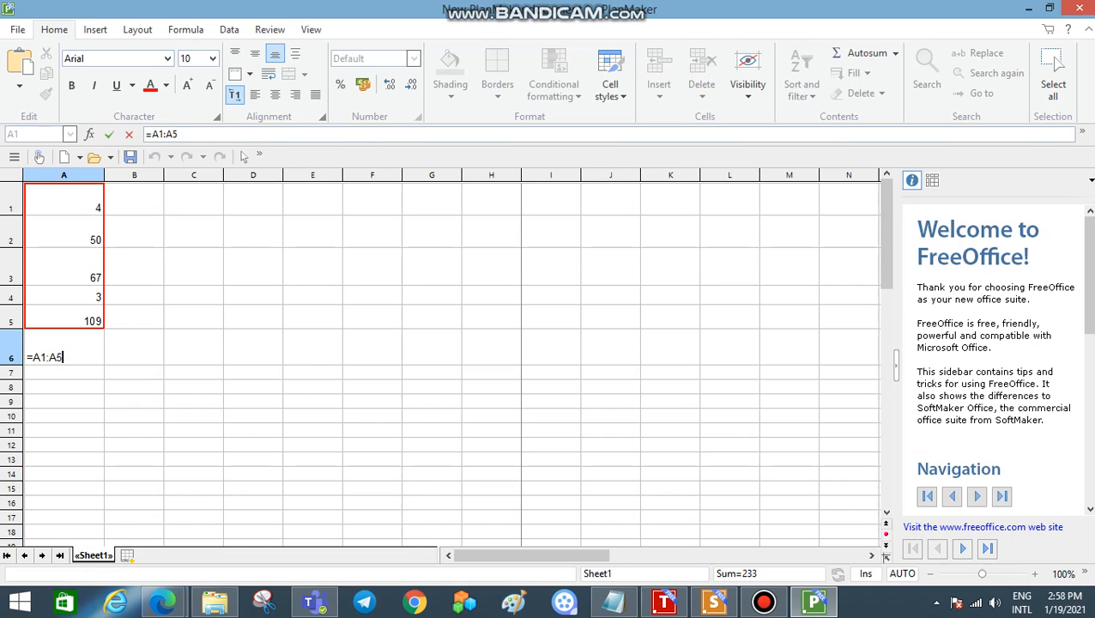
key("Return")
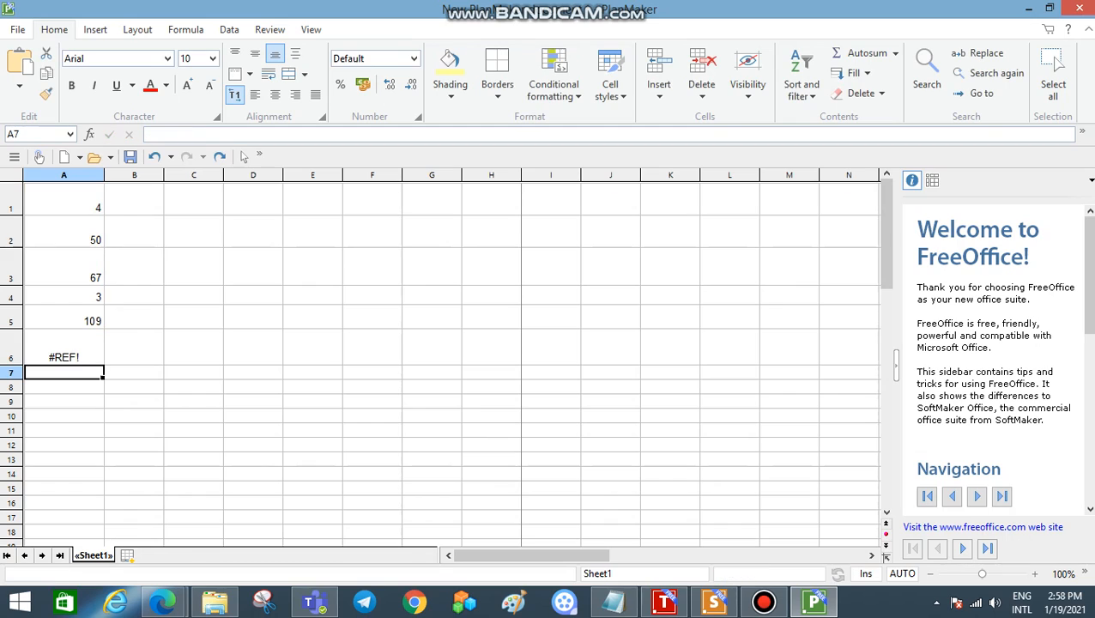
Step: Clear the formula in cell A6 and enter =A1:A5 there again
left_click(64, 348)
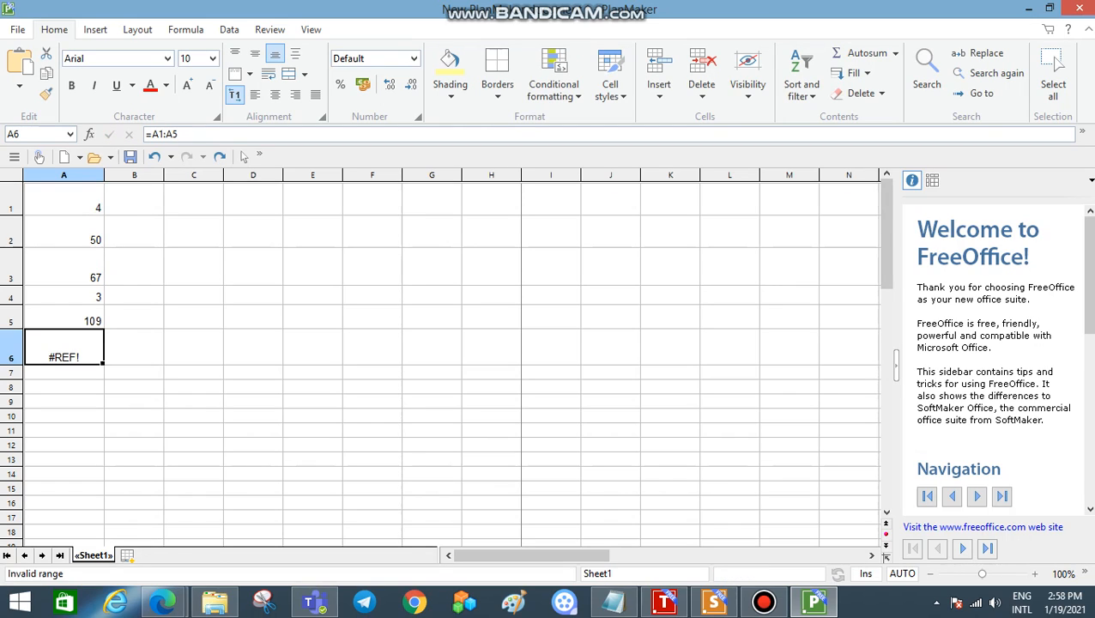
key("BackSpace")
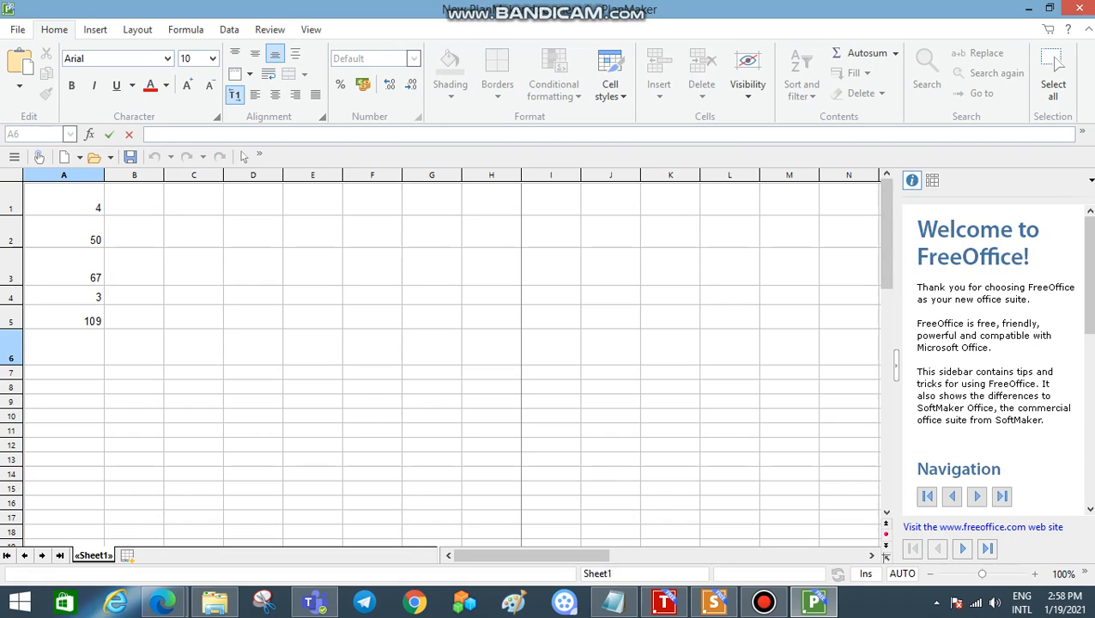
type("=")
left_click_drag(64, 200, 65, 322)
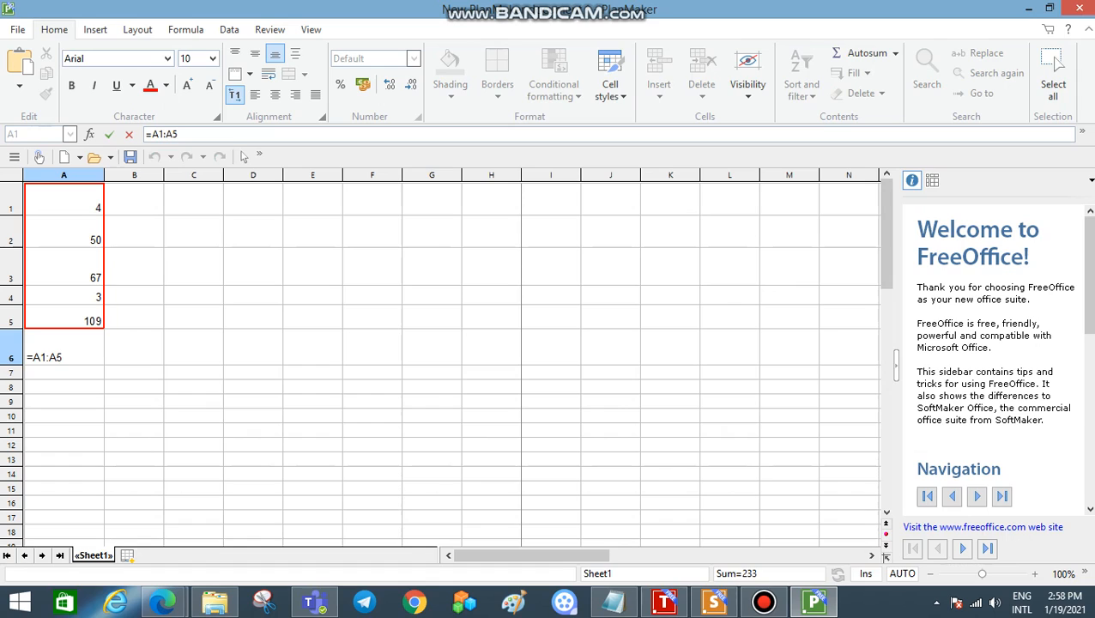
key("Return")
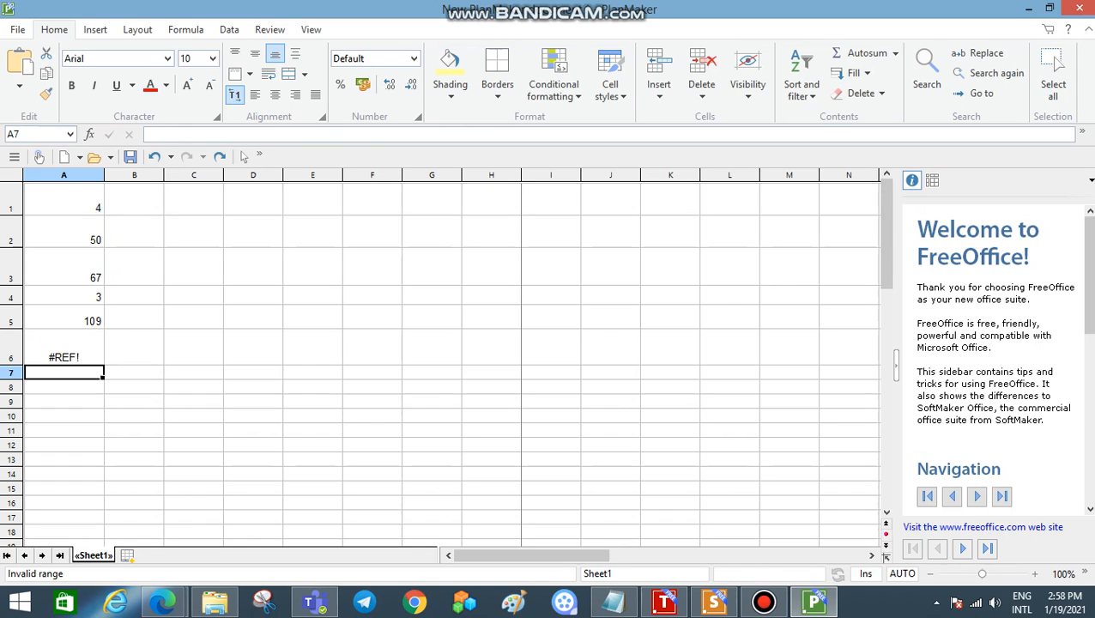
Step: Replace the formula in cell A6 with =sum(A1:A5) to add up the numbers above it
left_click(65, 347)
key("BackSpace")
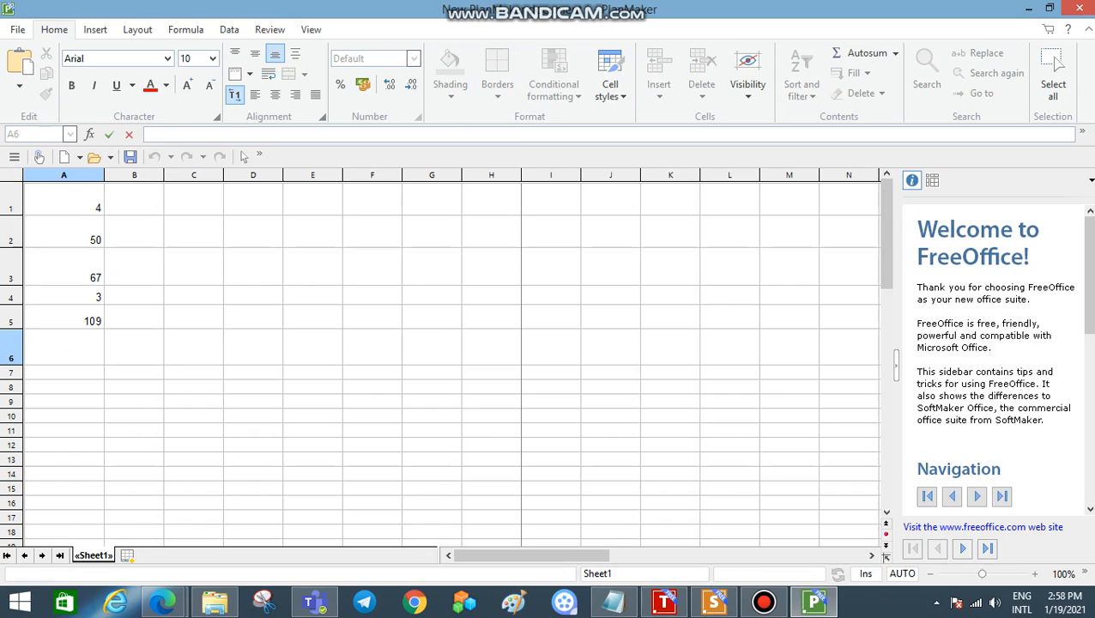
type("=sum")
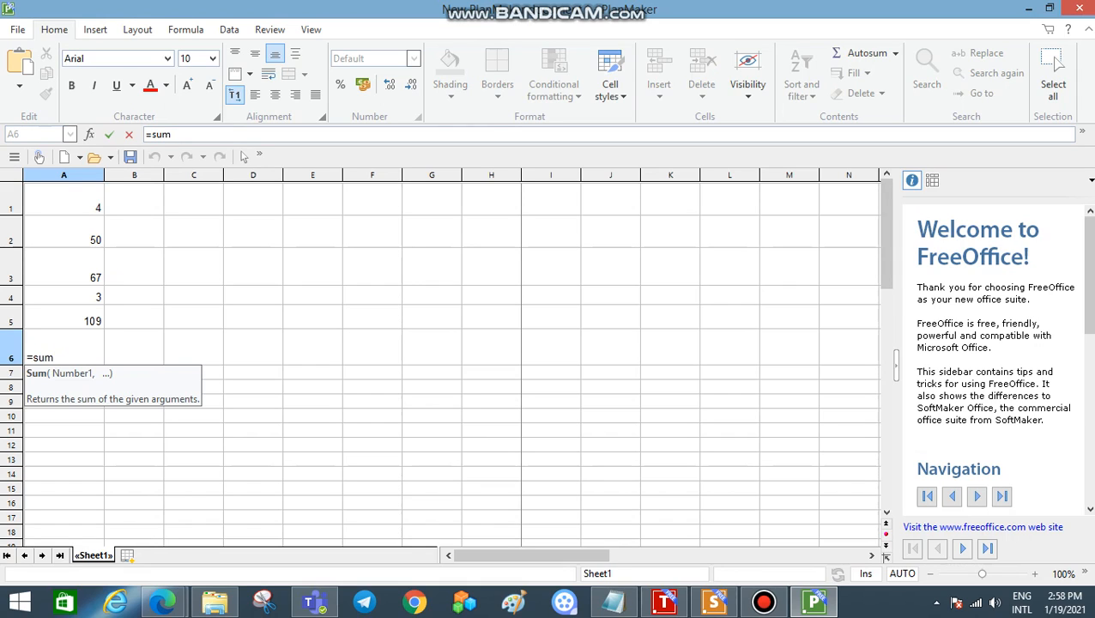
type("()")
left_click_drag(63, 202, 63, 321)
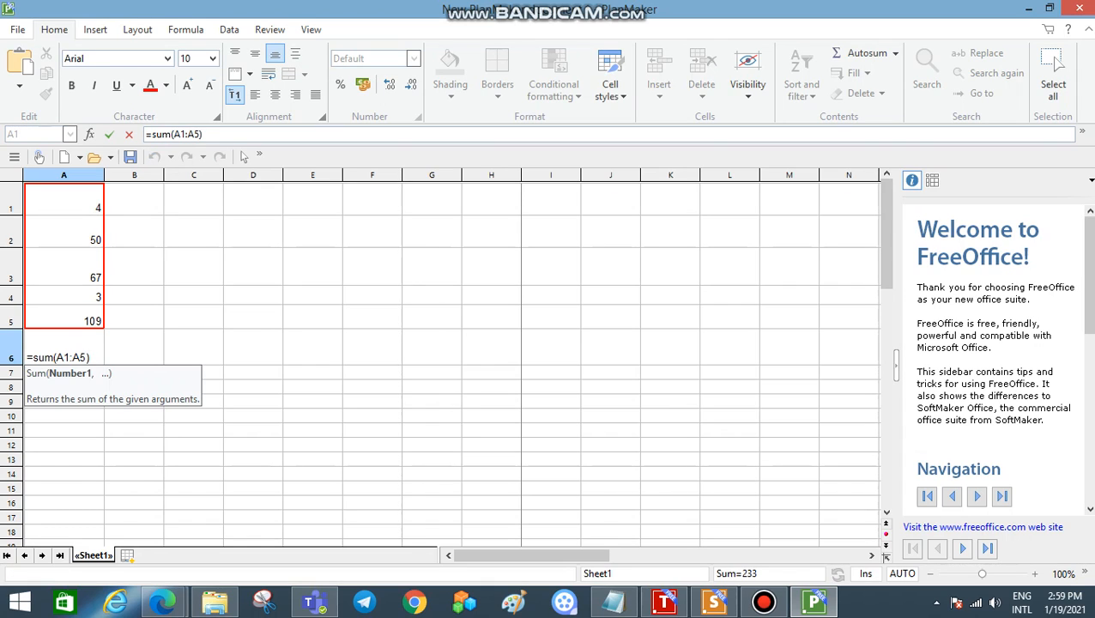
key("Return")
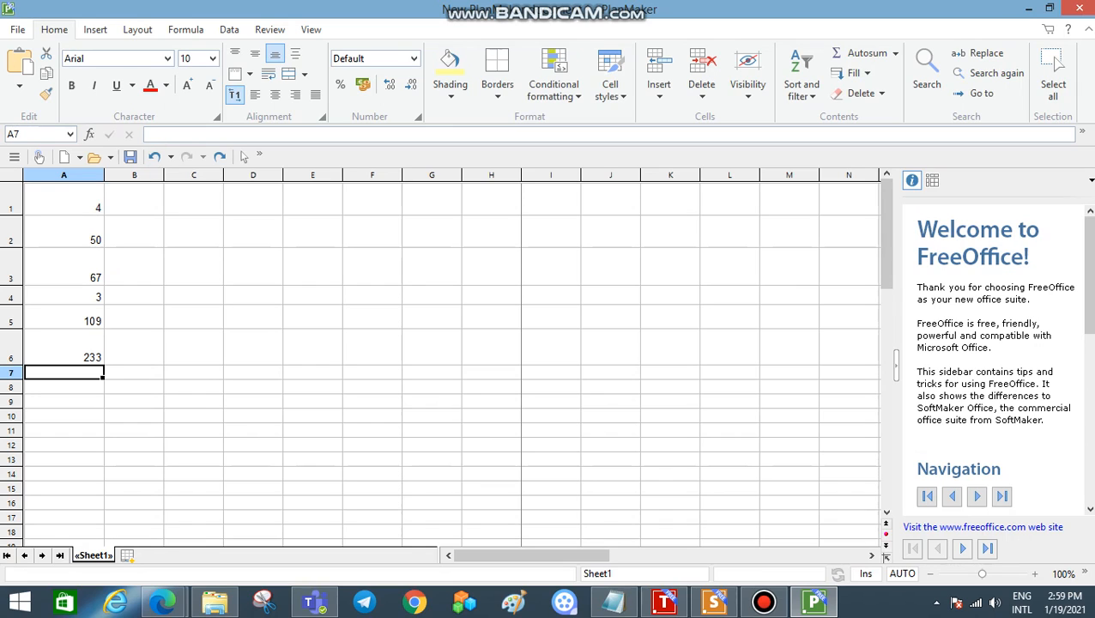
Step: Merge cells B1 to B5 and enter the label addends in the merged cell
left_click(63, 348)
left_click_drag(134, 207, 133, 321)
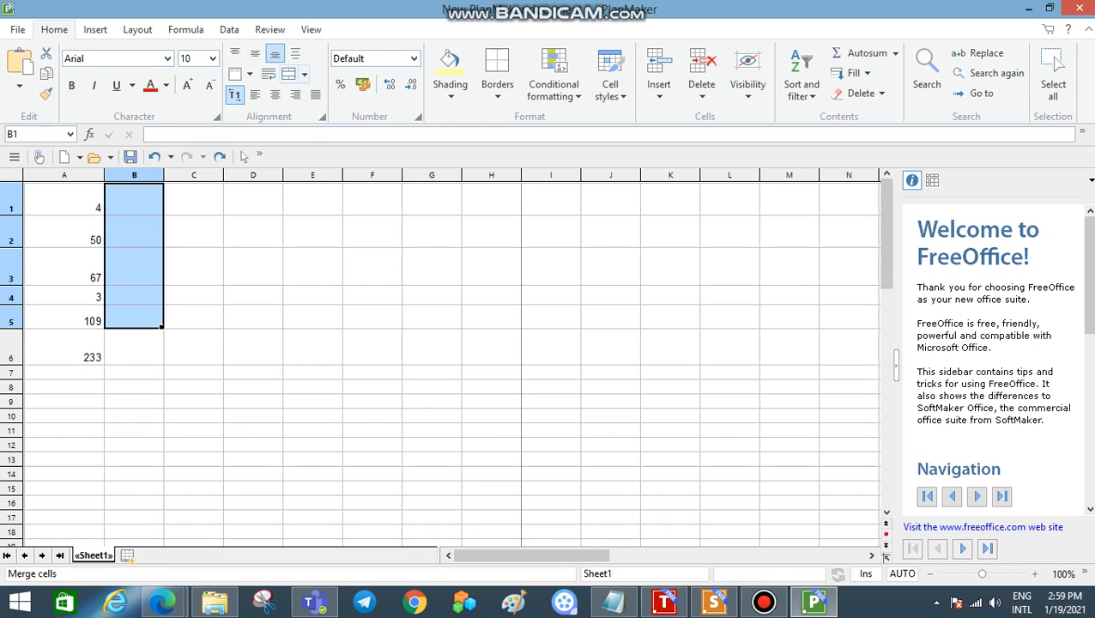
left_click(288, 74)
type("a")
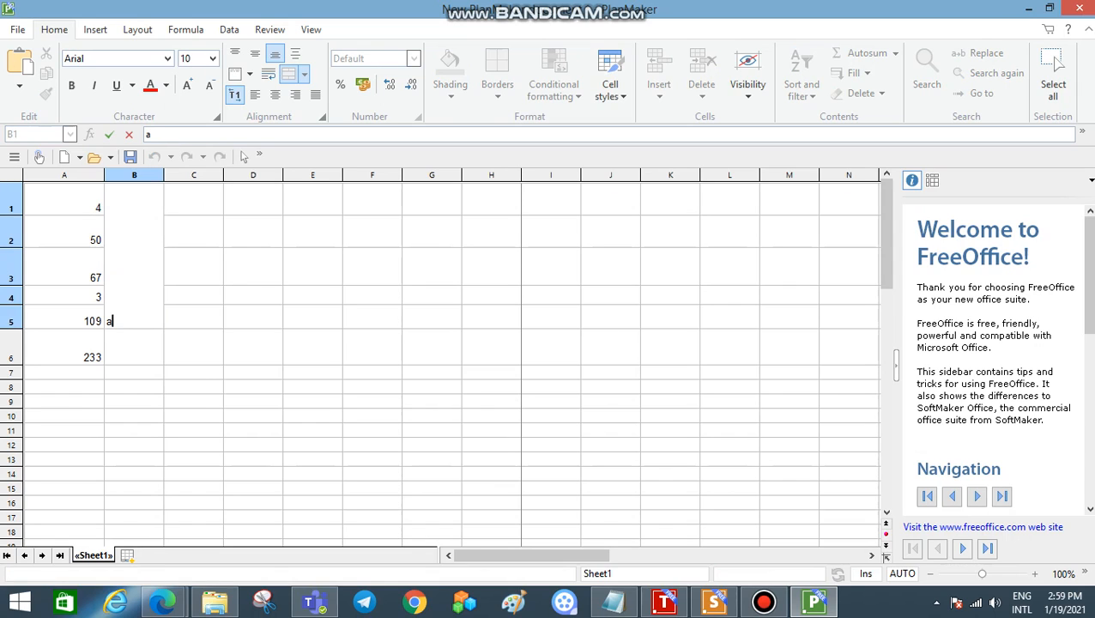
type("ddends")
key("Return")
Step: Enter the label sum in cell B6, beside the total
type("su")
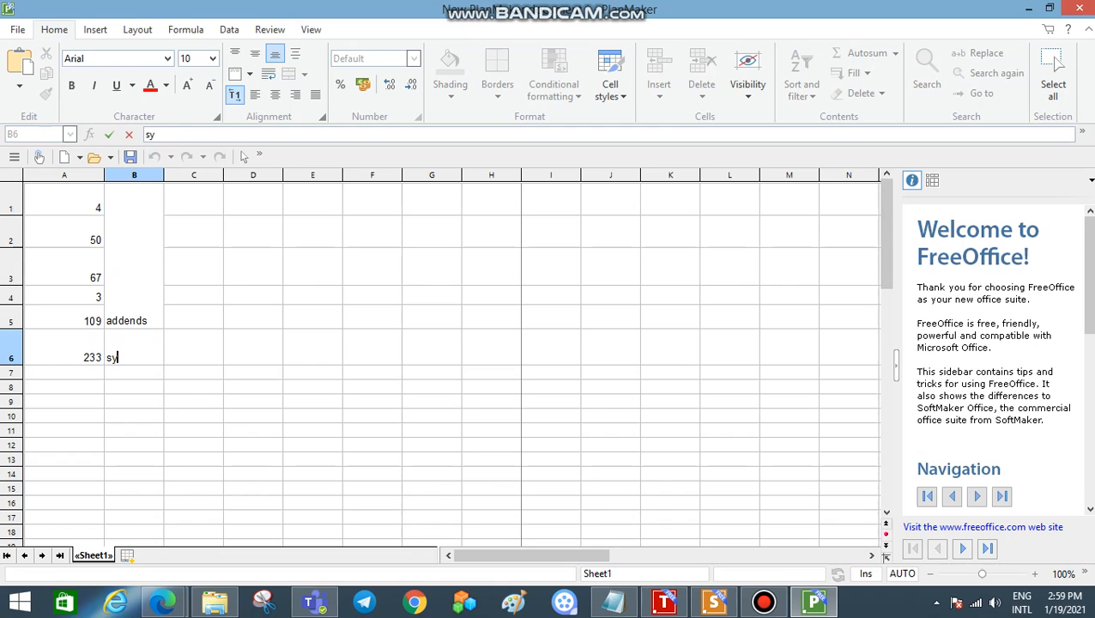
type("m")
left_click(253, 388)
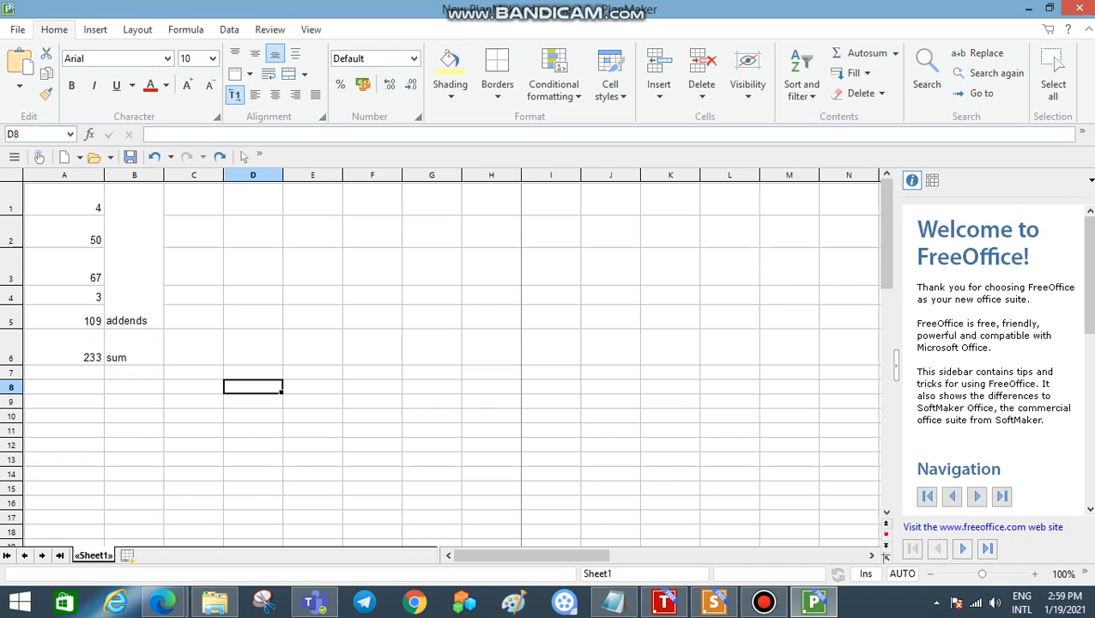
Step: Clear the numbers in cells A1 to A5 and the sum formula in A6
left_click_drag(65, 207, 65, 357)
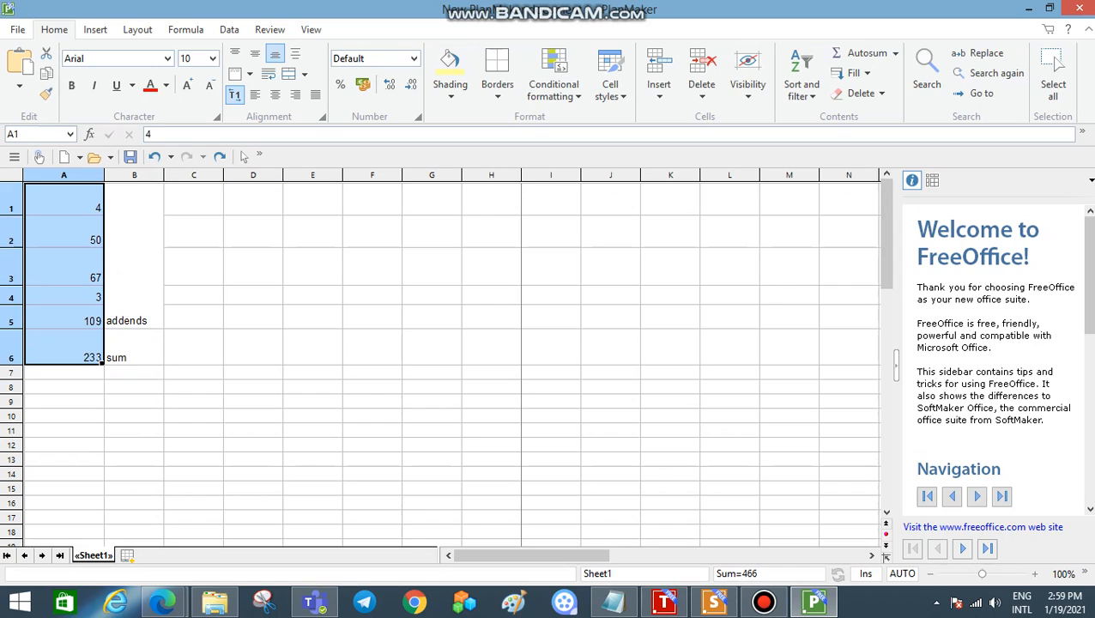
key("BackSpace")
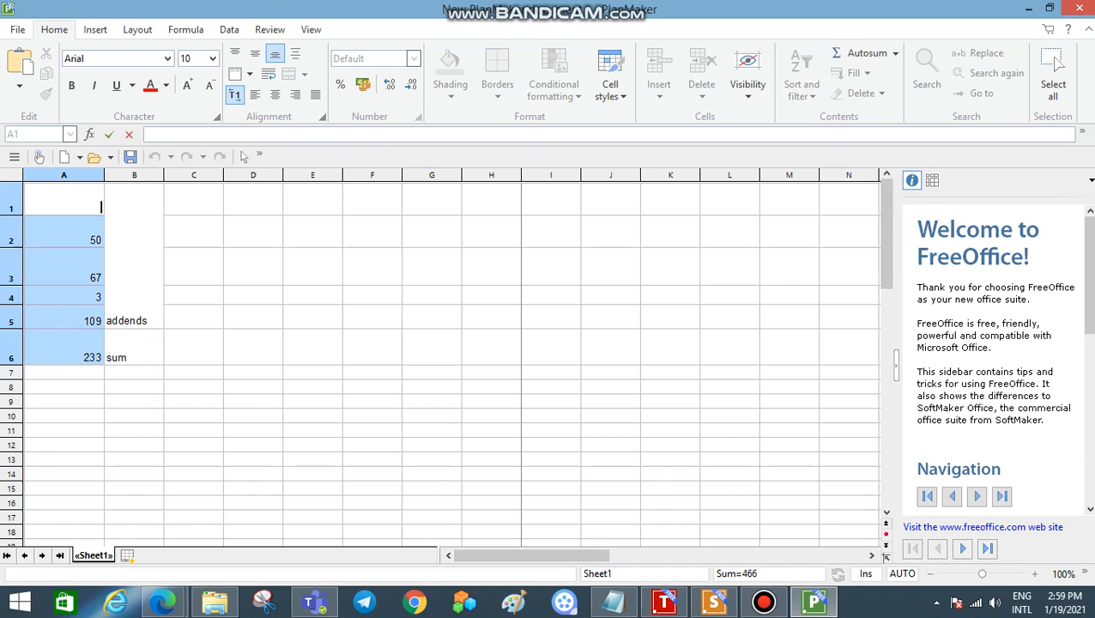
left_click(64, 267)
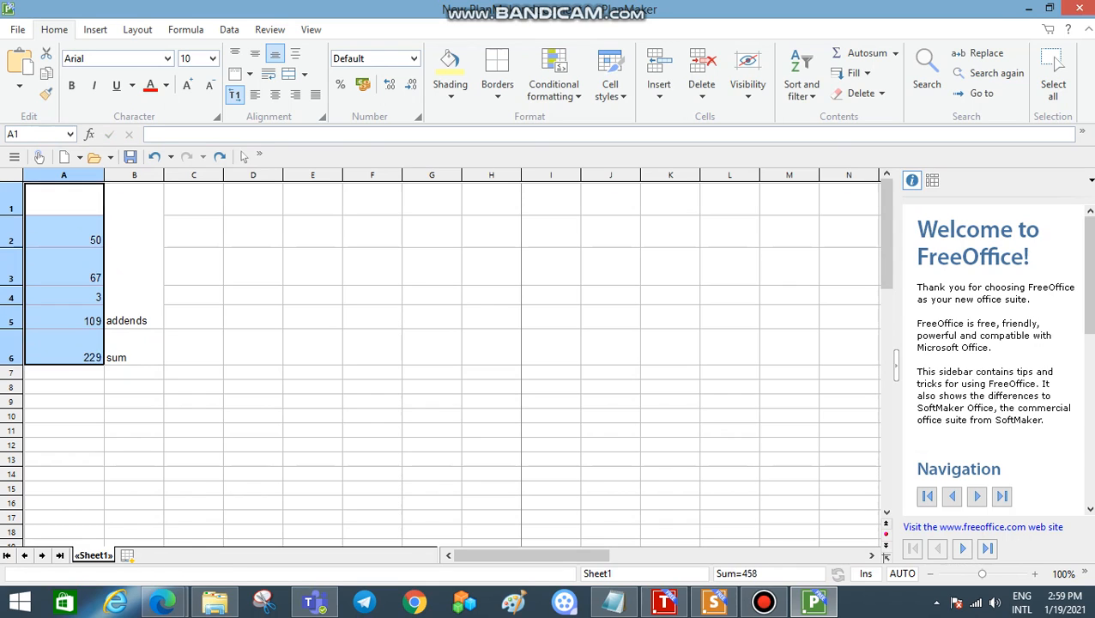
left_click(65, 232)
key("BackSpace")
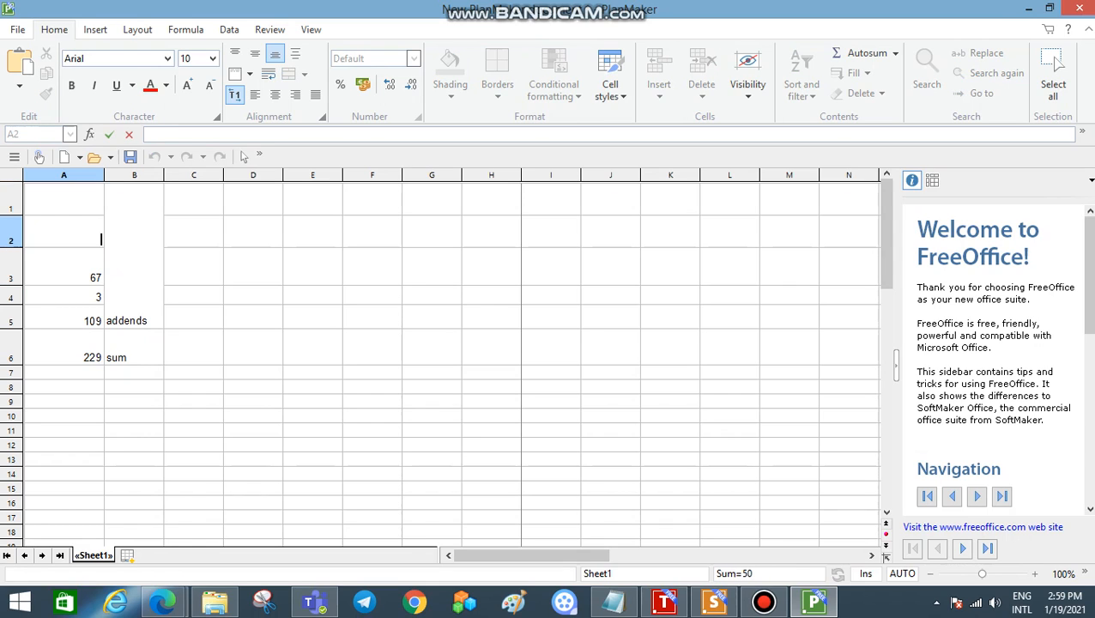
key("Return")
key("BackSpace")
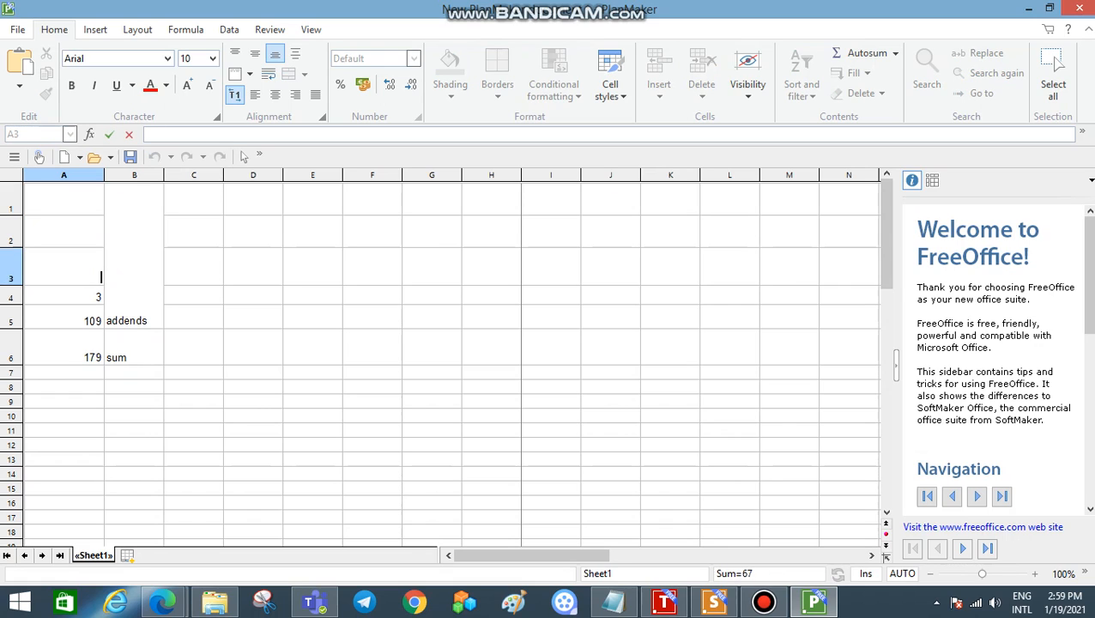
key("Return")
key("BackSpace")
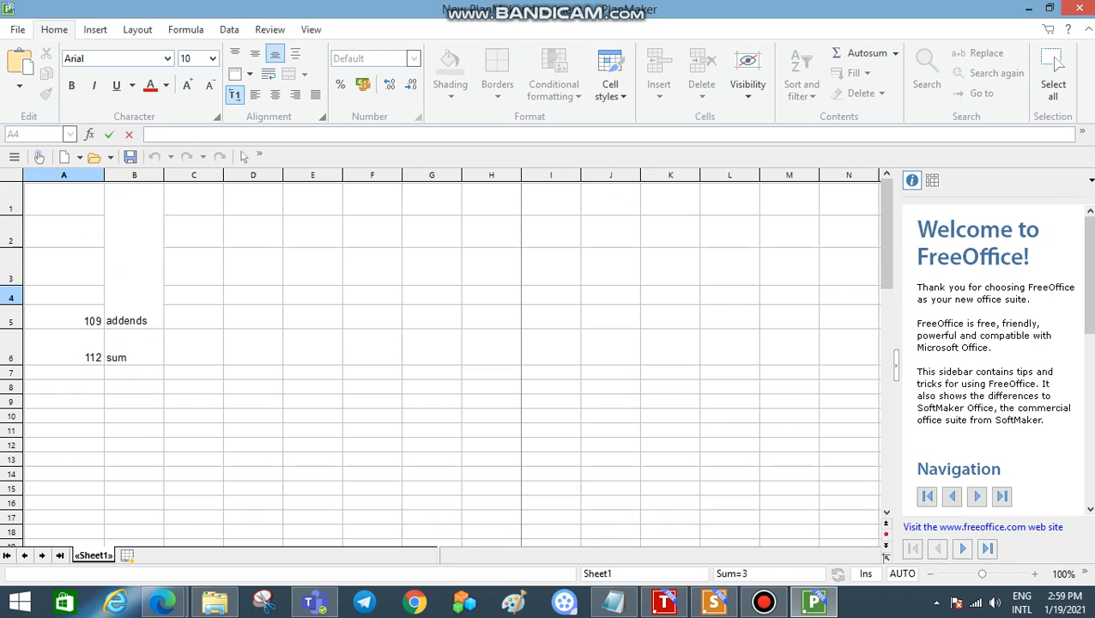
key("Return")
key("BackSpace")
key("Return")
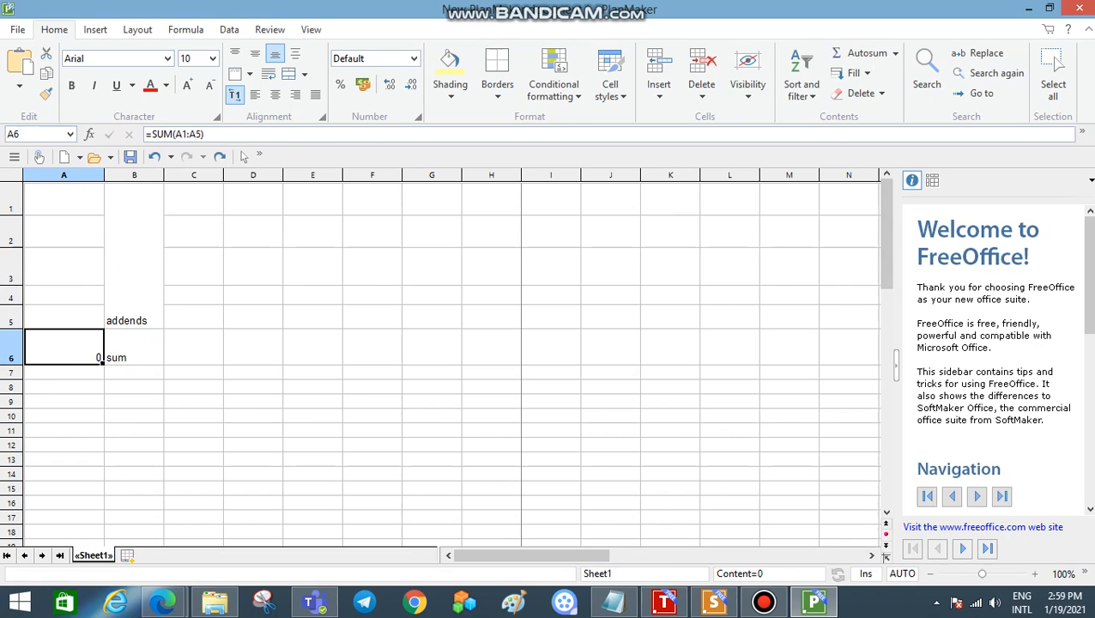
key("BackSpace")
left_click(194, 347)
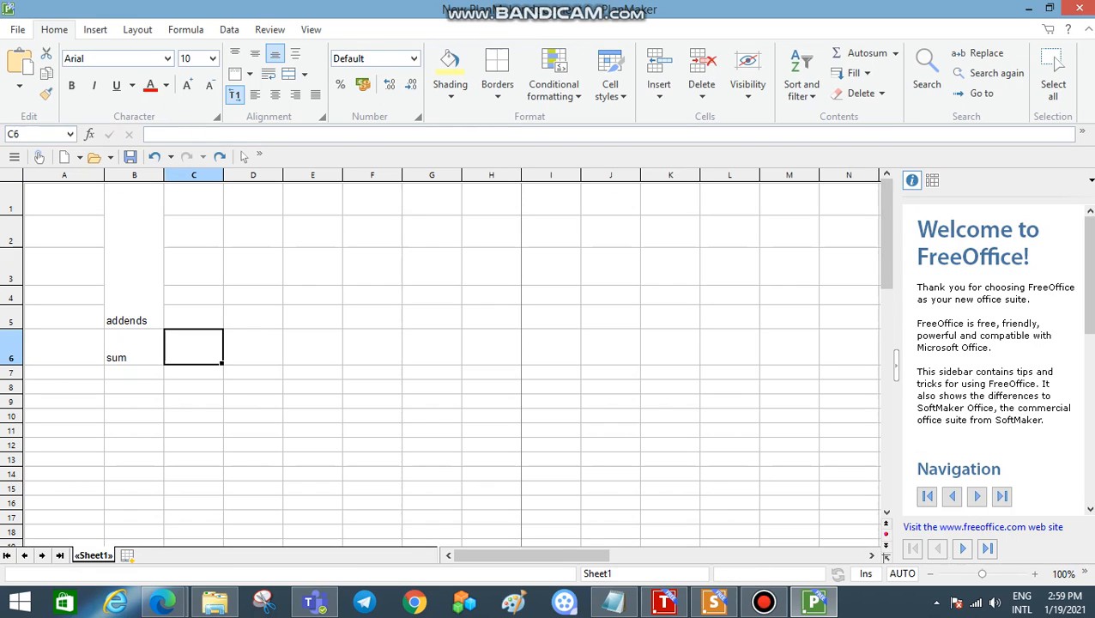
Step: Clear the label in cell B6 and the one in the merged cell B1 to B5
left_click(134, 347)
key("BackSpace")
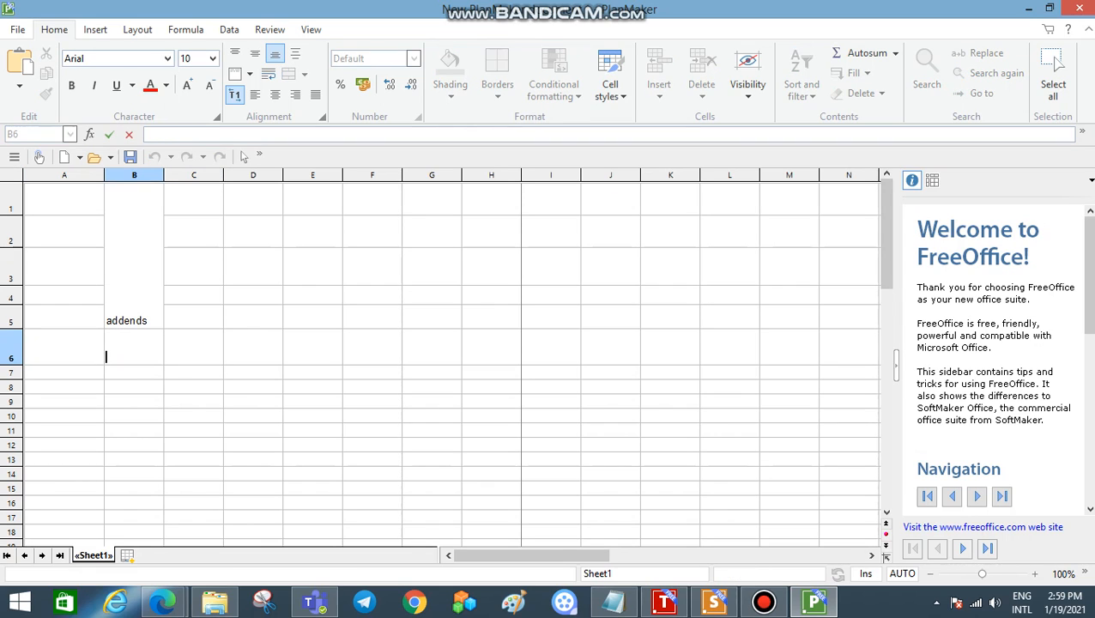
key("Up")
key("BackSpace")
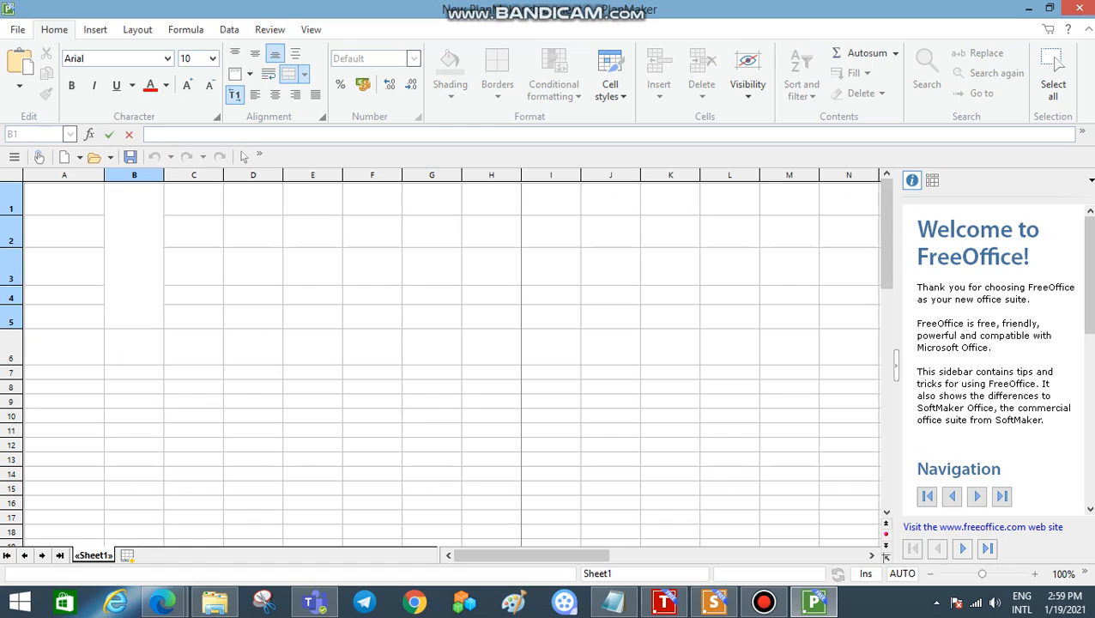
left_click(64, 199)
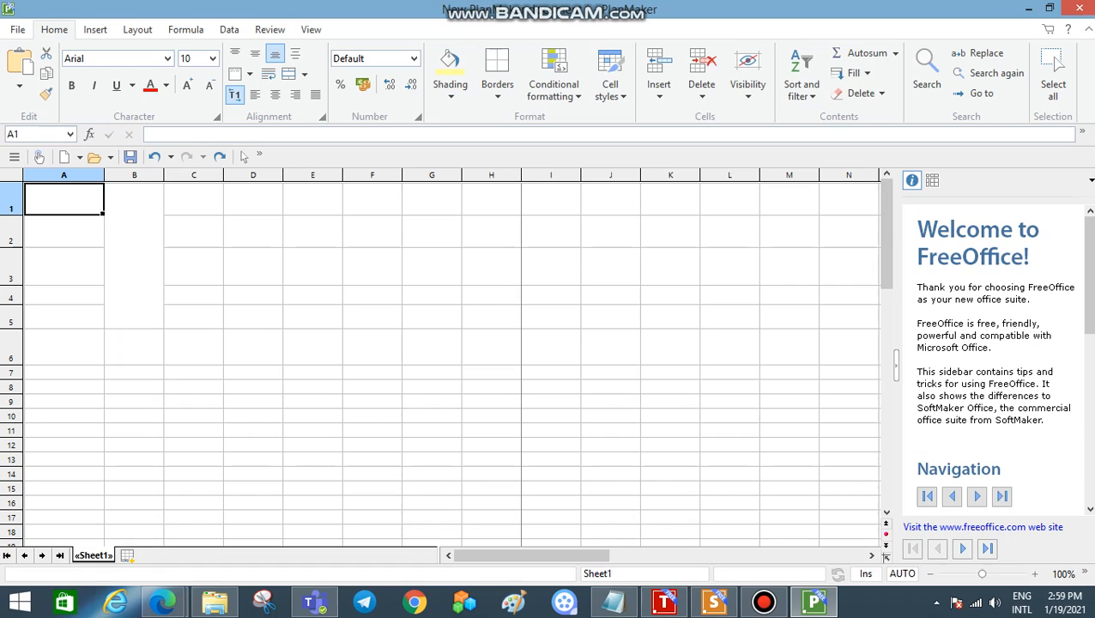
left_click(313, 231)
left_click_drag(312, 231, 431, 347)
left_click(492, 231)
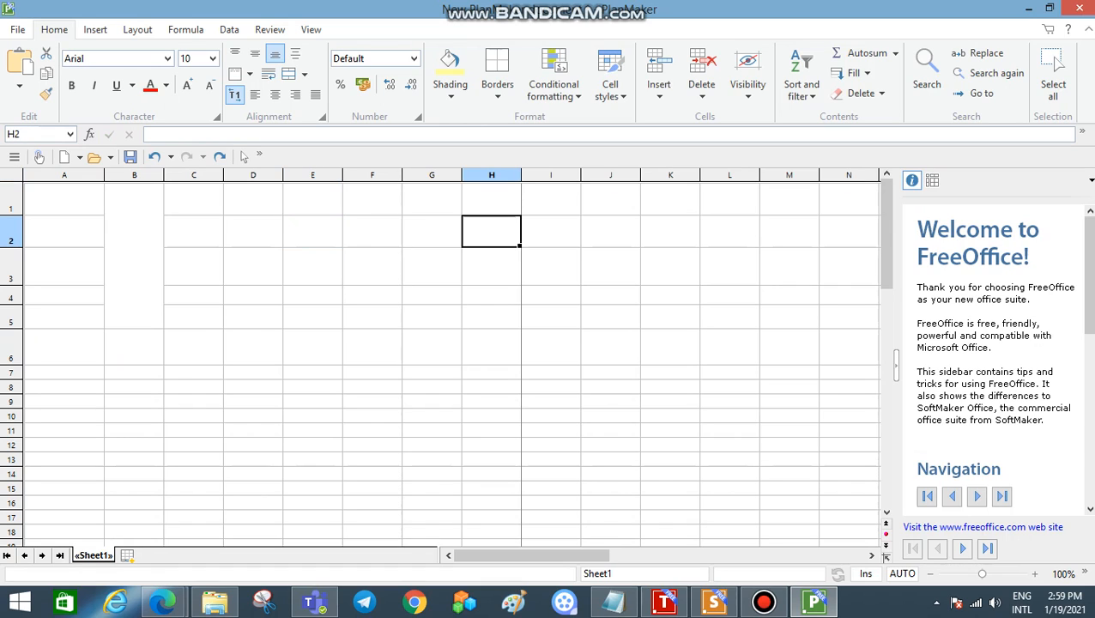
left_click_drag(492, 231, 313, 347)
Step: Enter the numbers 67, 59, 128, 132 and 459 down column A in cells A1 to A5
left_click(64, 199)
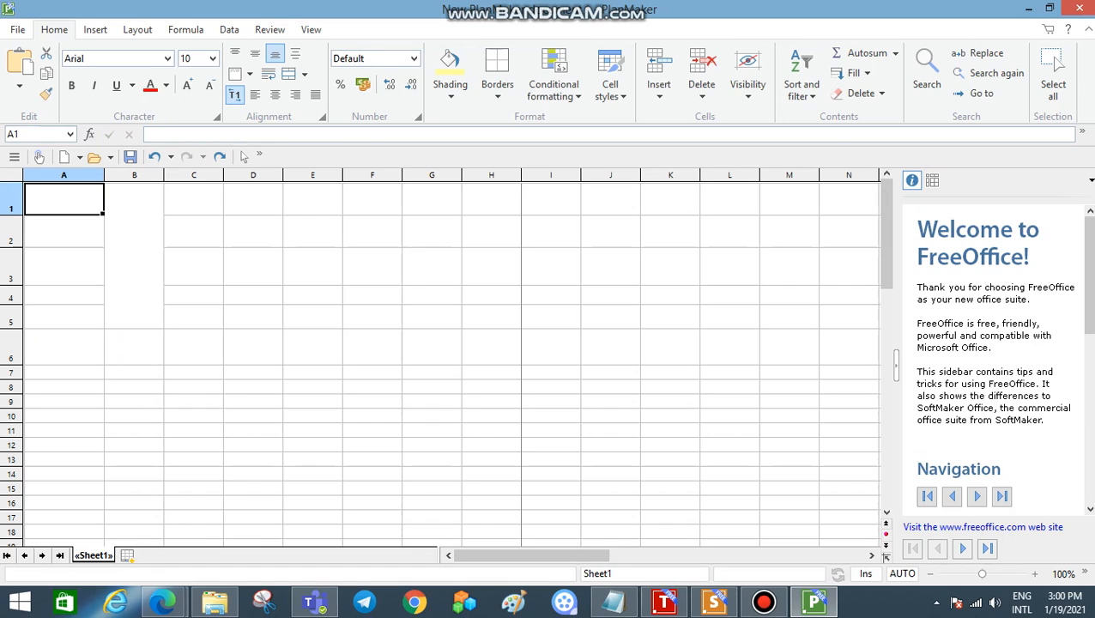
type("67")
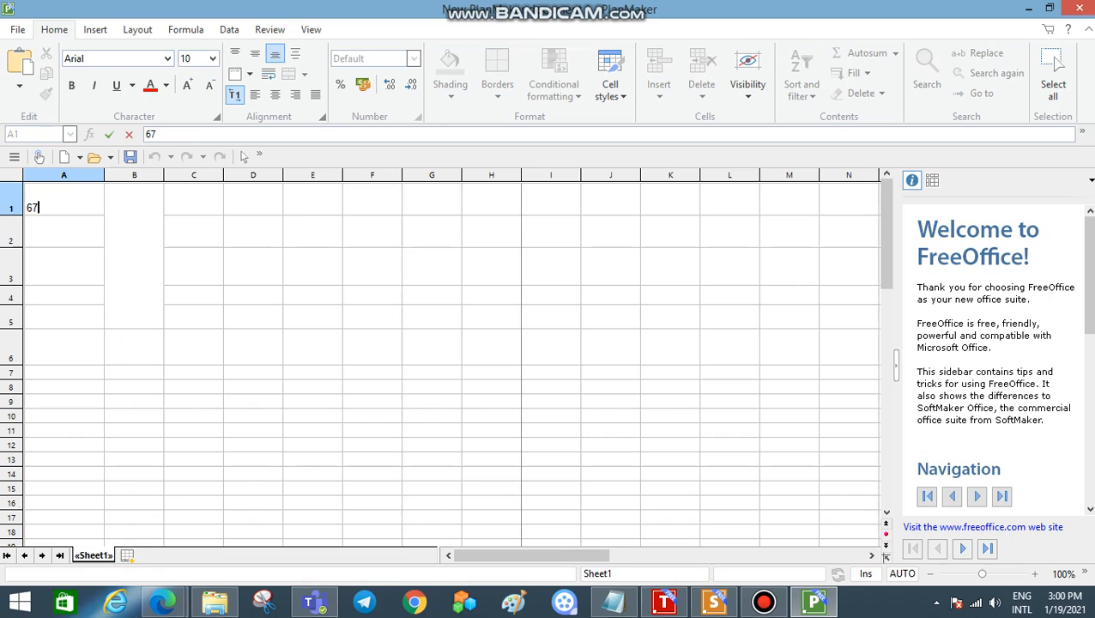
key("Return")
left_click(64, 232)
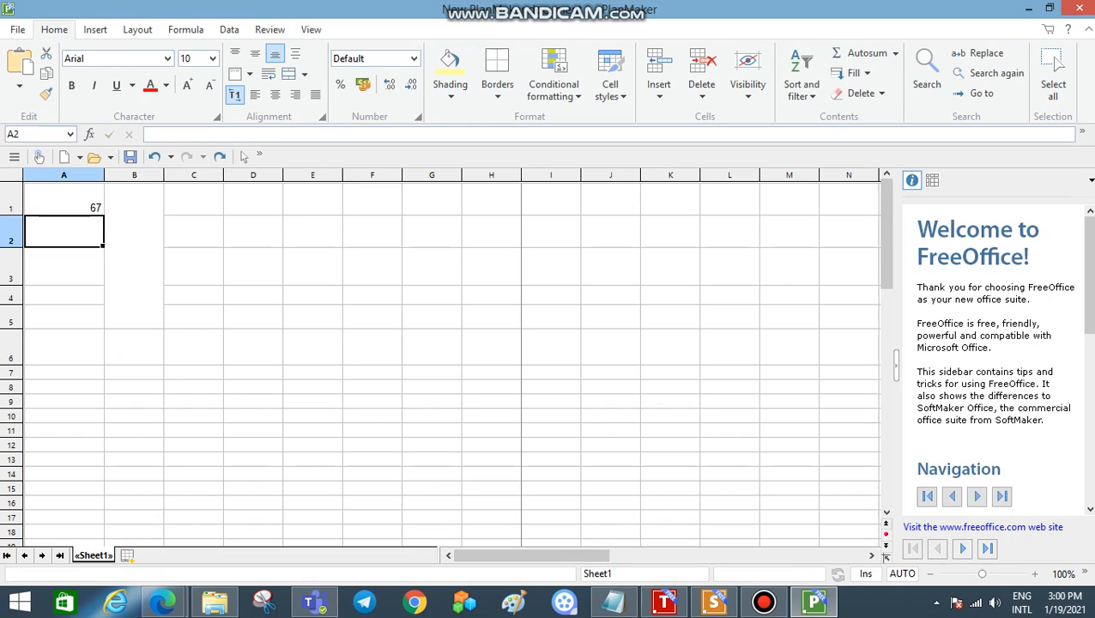
type("59")
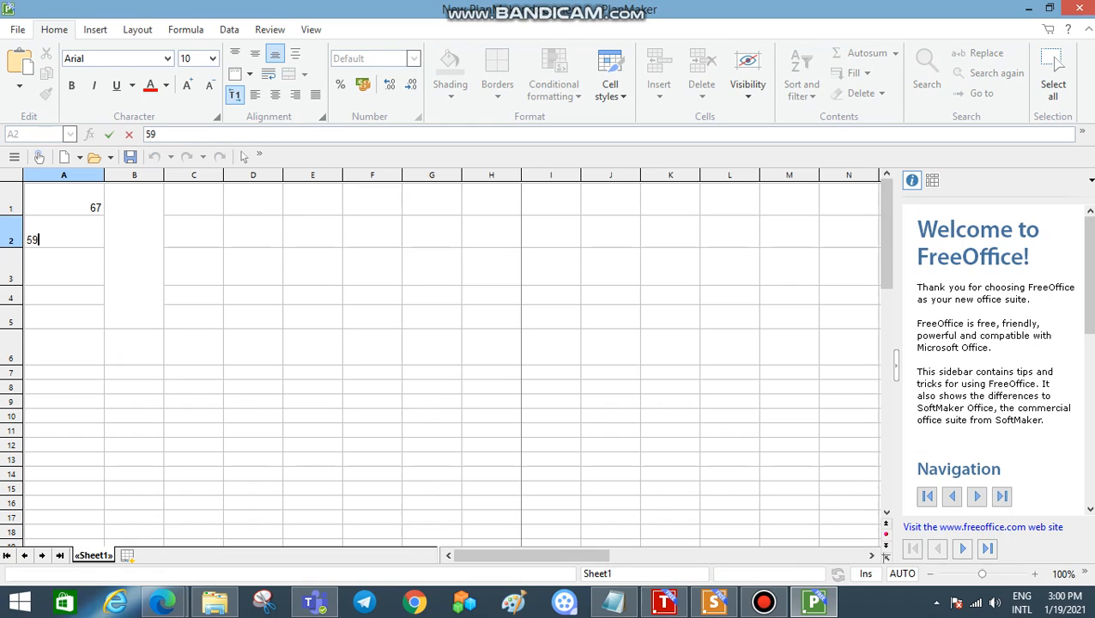
key("Return")
type("1")
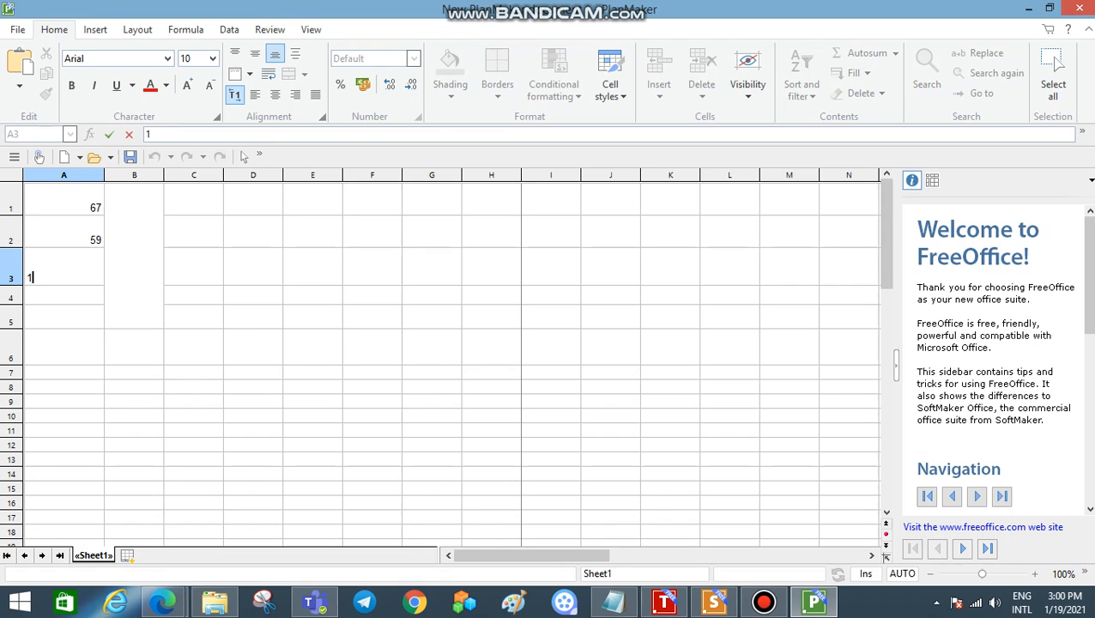
type("28")
key("Return")
type("132")
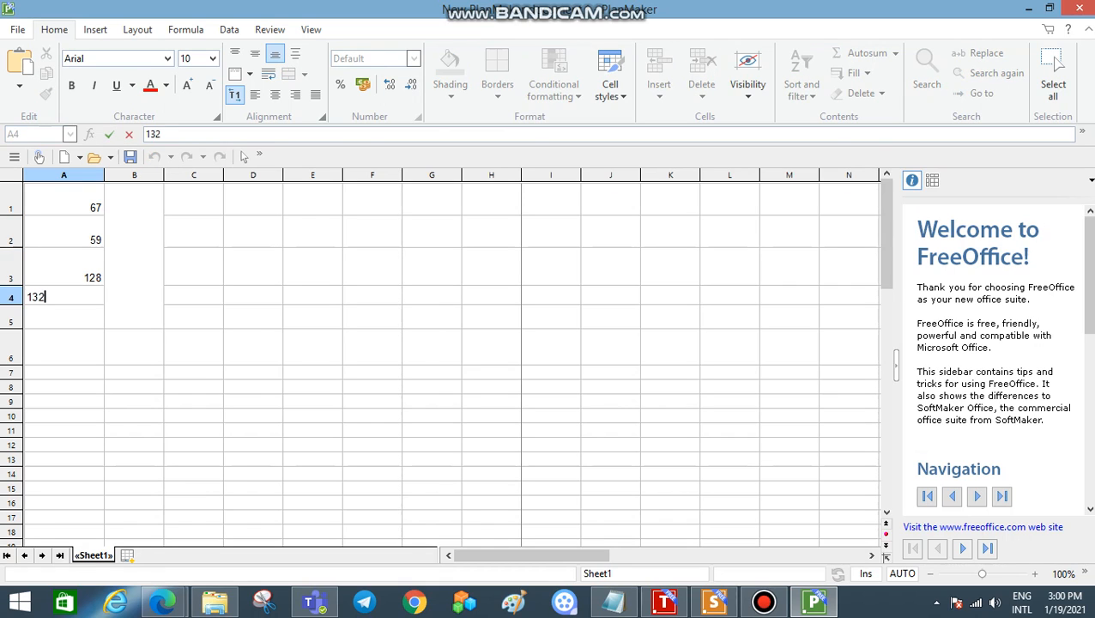
key("Return")
type("4")
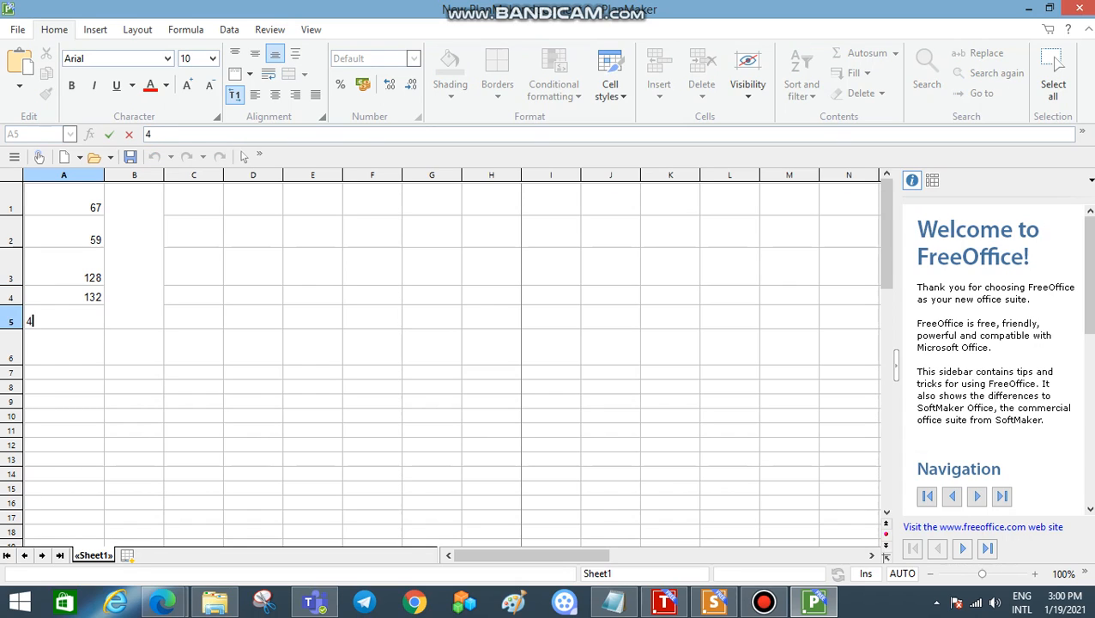
type("59")
key("Return")
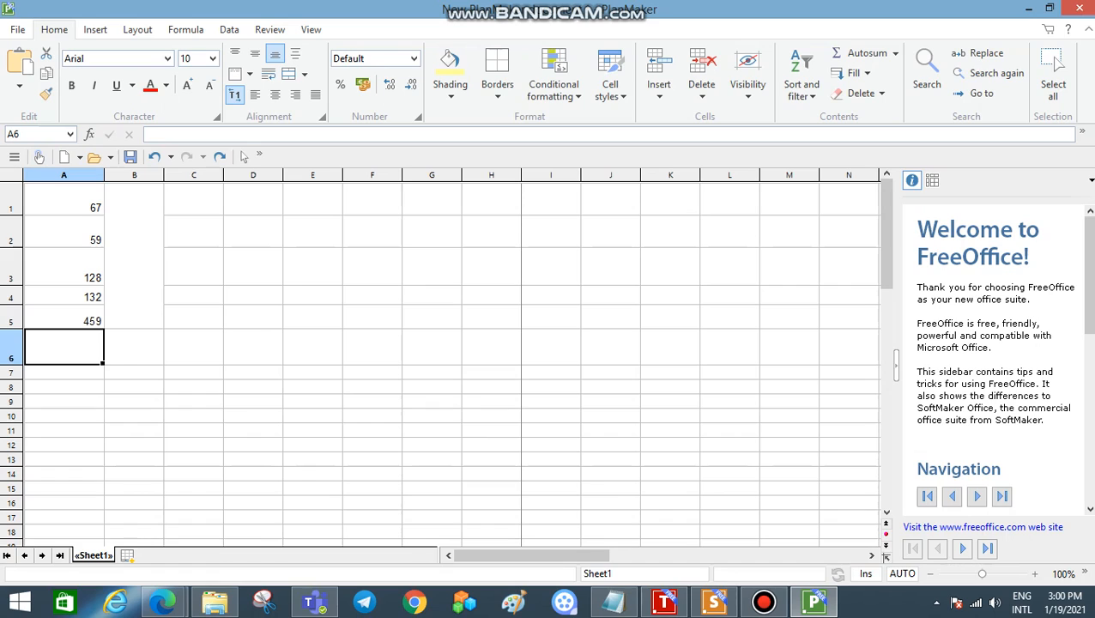
Step: Merge cells A6 and B6 below the column of numbers
left_click_drag(64, 347, 134, 347)
left_click(290, 75)
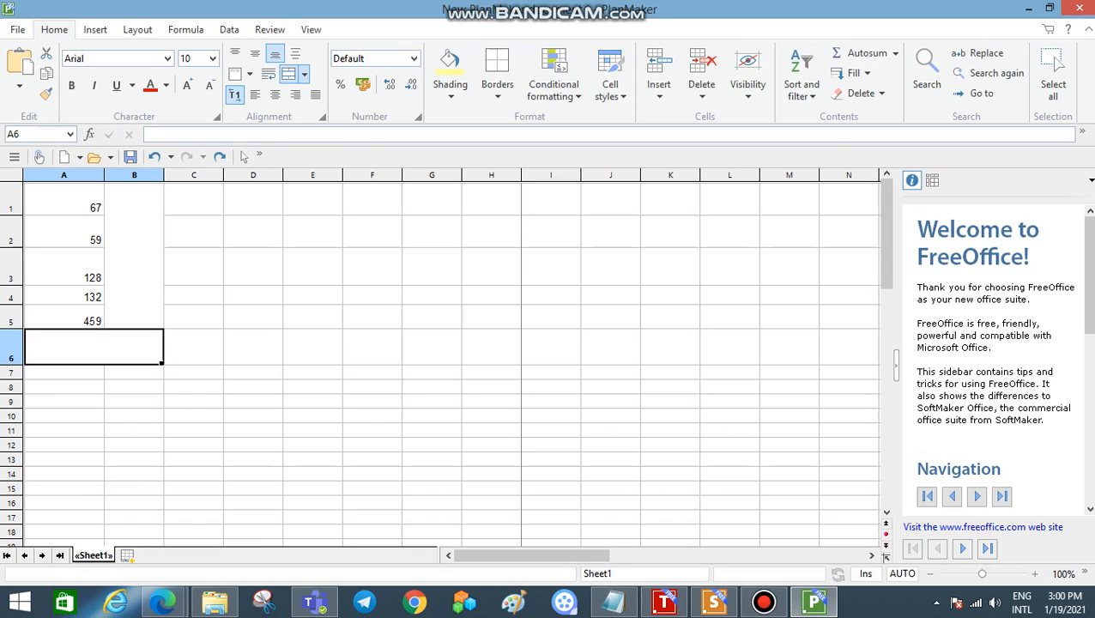
left_click(65, 199)
left_click(64, 199, "ctrl")
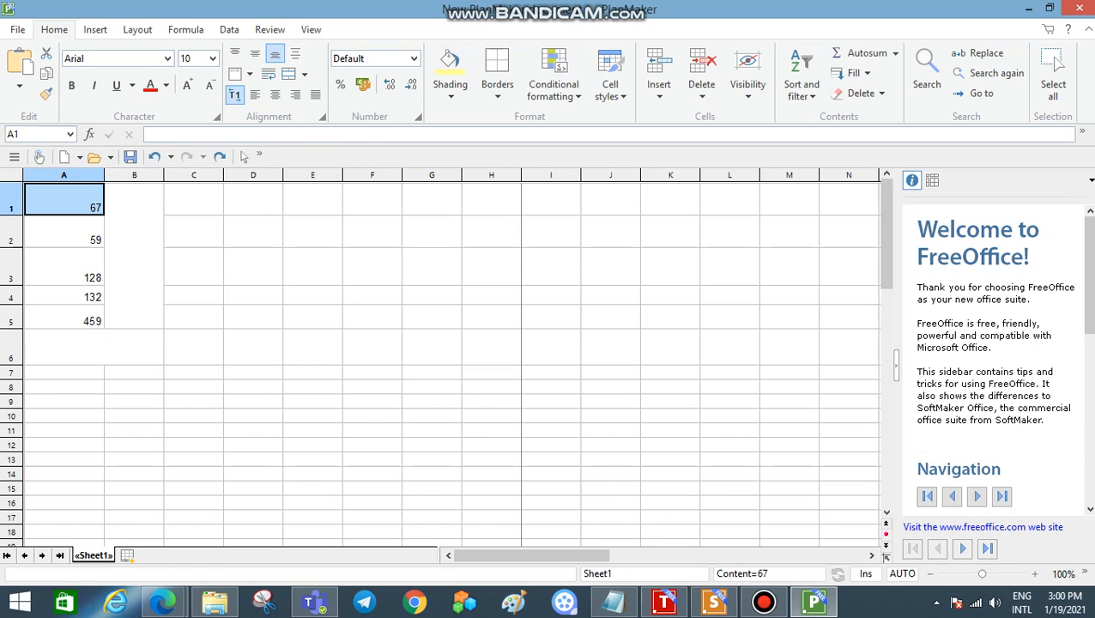
left_click(64, 232, "ctrl")
left_click_drag(64, 214, 64, 234)
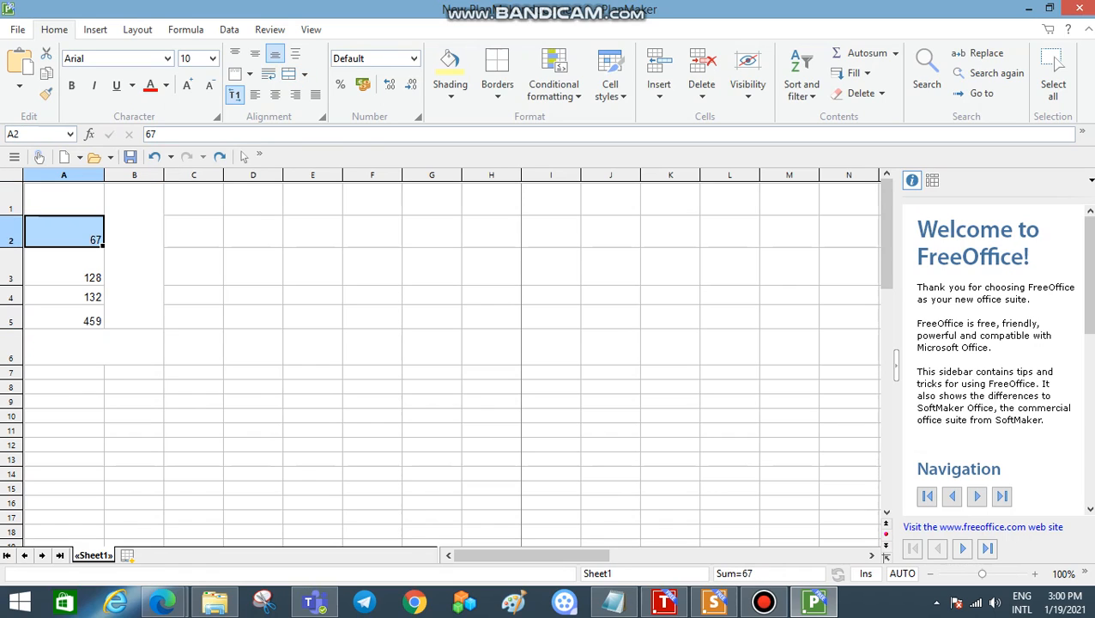
key("ctrl+z")
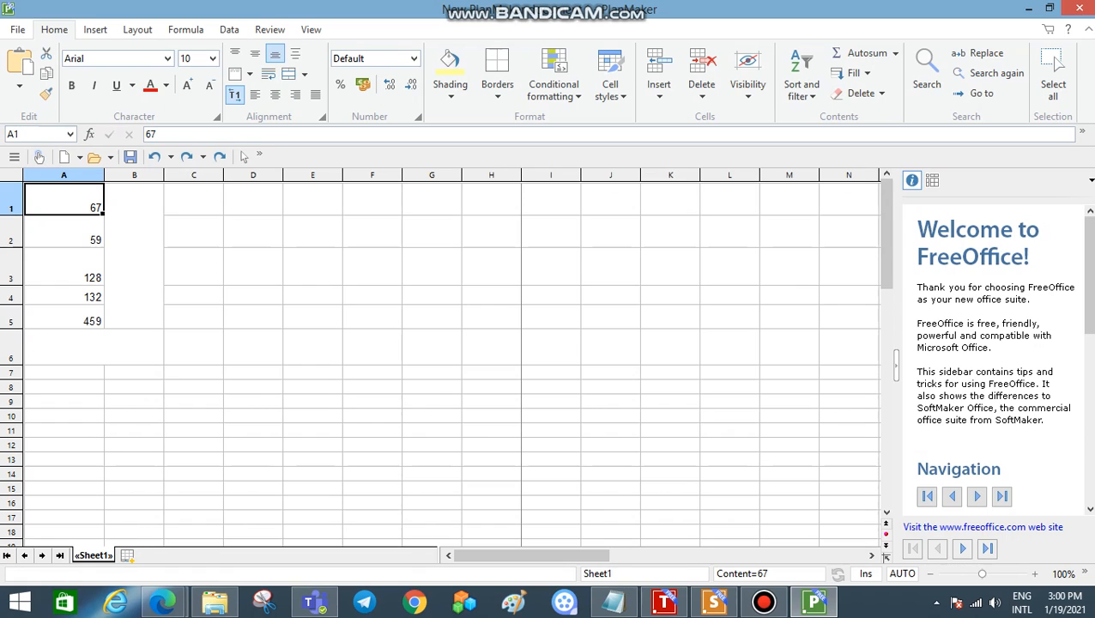
Step: Clear the numbers in cells A3 to A5, keeping the two entries above them
left_click(134, 256)
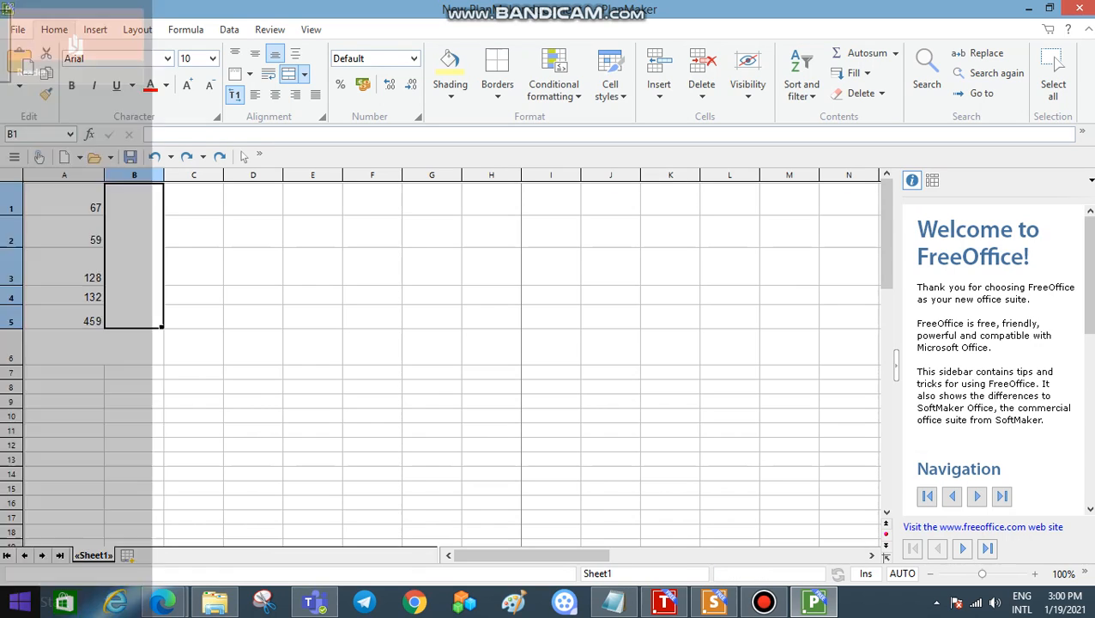
left_click_drag(65, 268, 64, 317)
key("Delete")
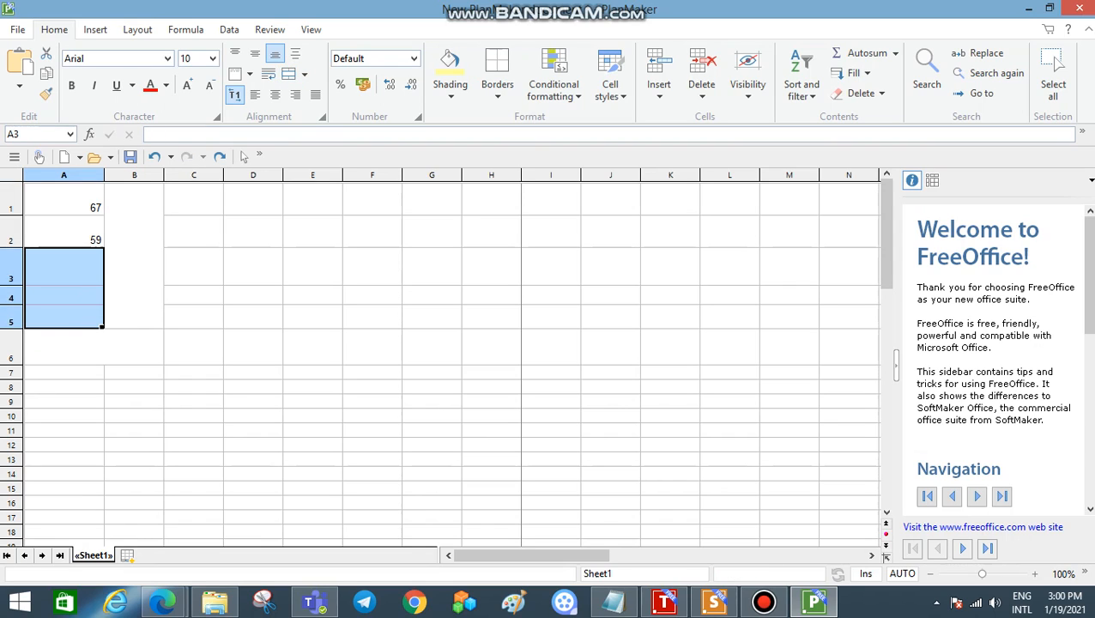
left_click(134, 256)
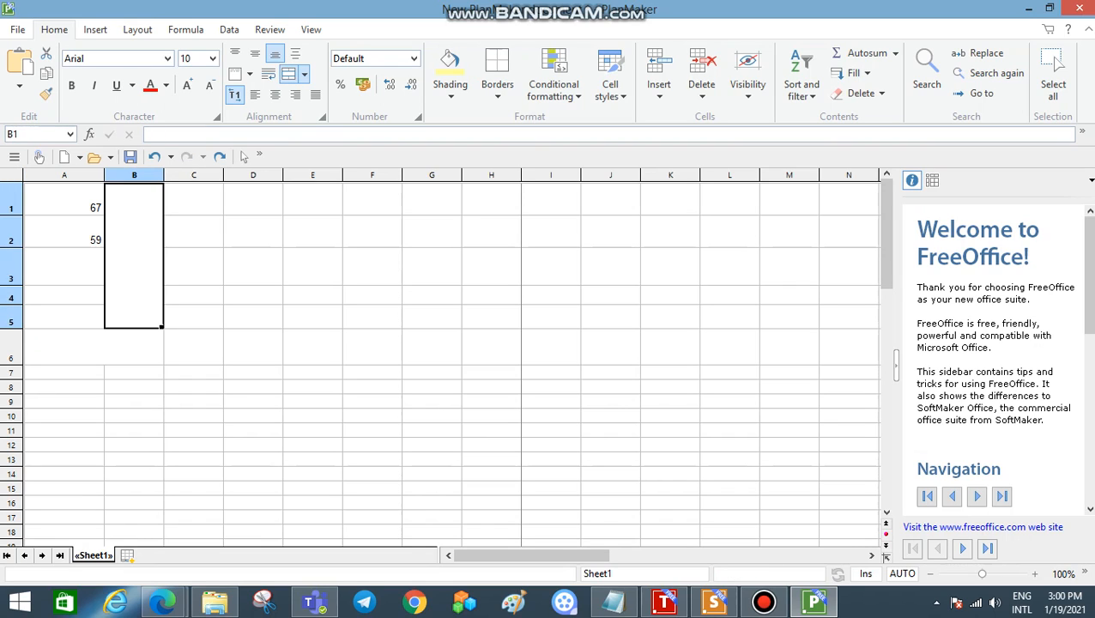
Step: Multiply the two numbers in column A by entering the formula =(A1*A2) in cell A3
left_click_drag(64, 199, 65, 233)
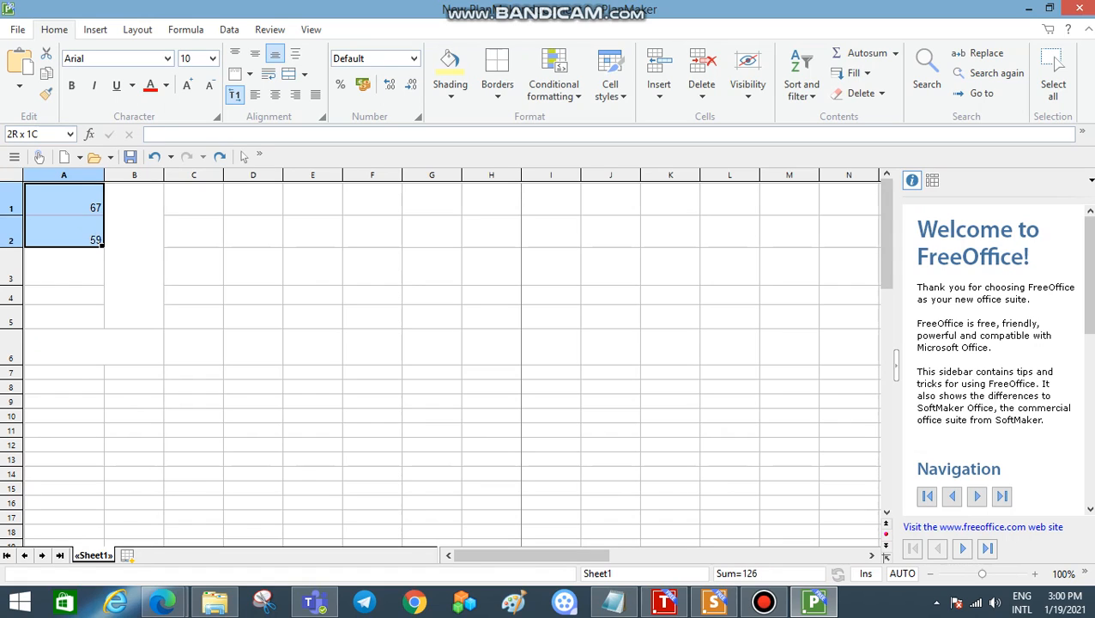
left_click(64, 267)
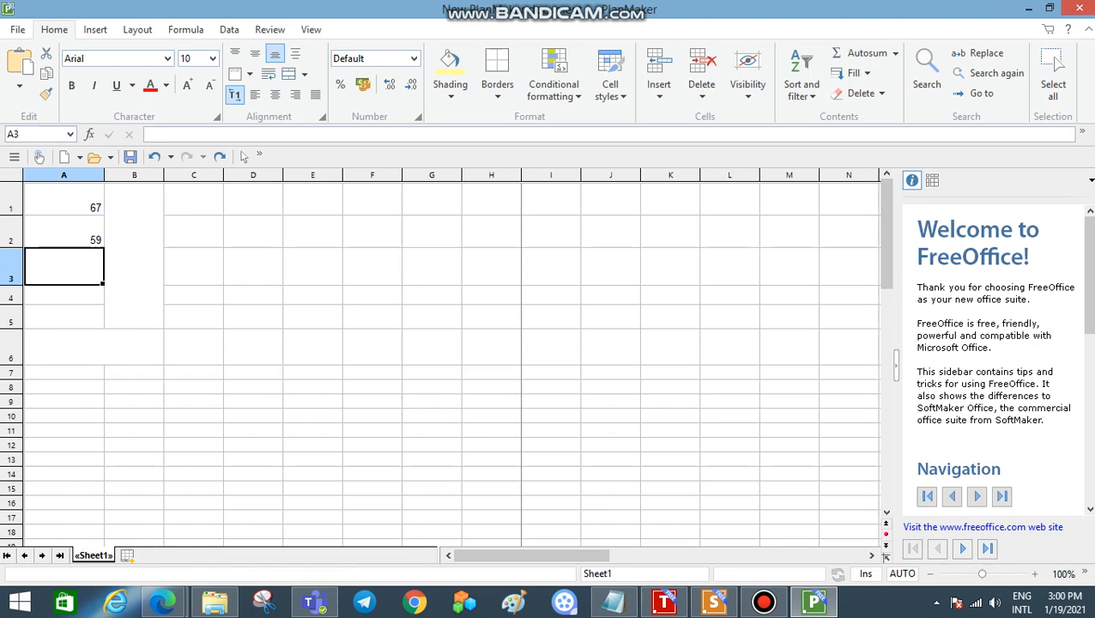
type("=")
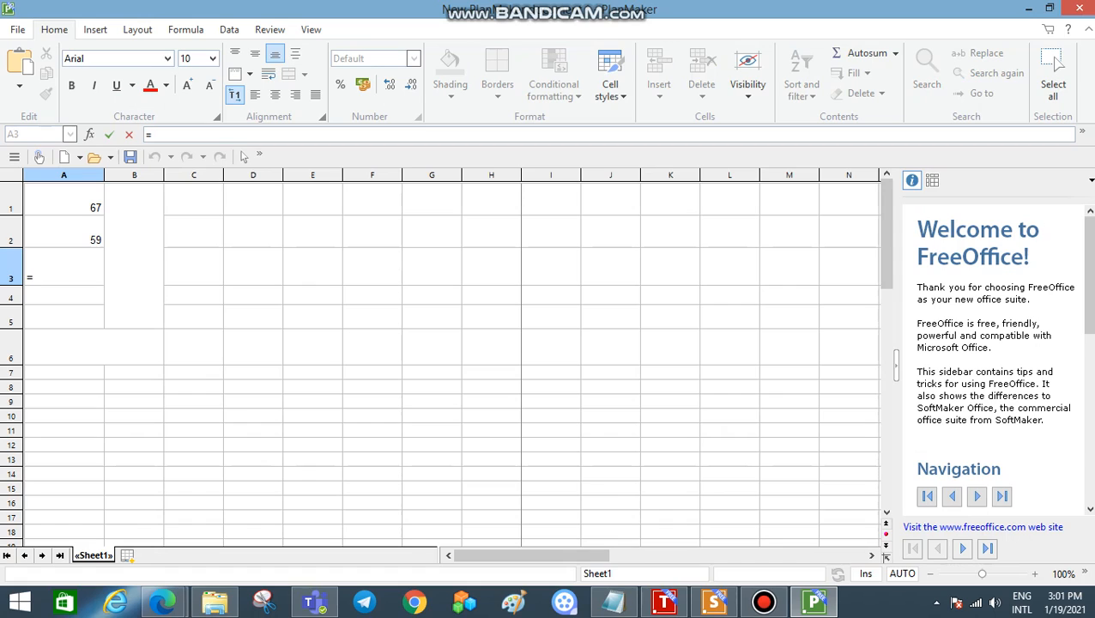
type("()")
key("Left")
left_click(64, 200)
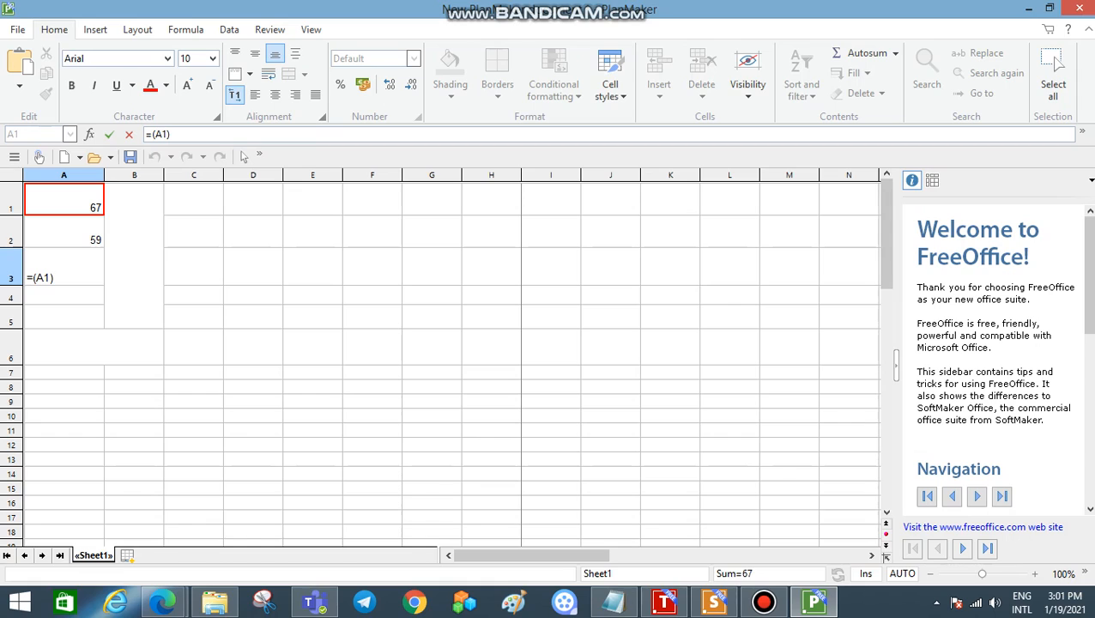
type("*")
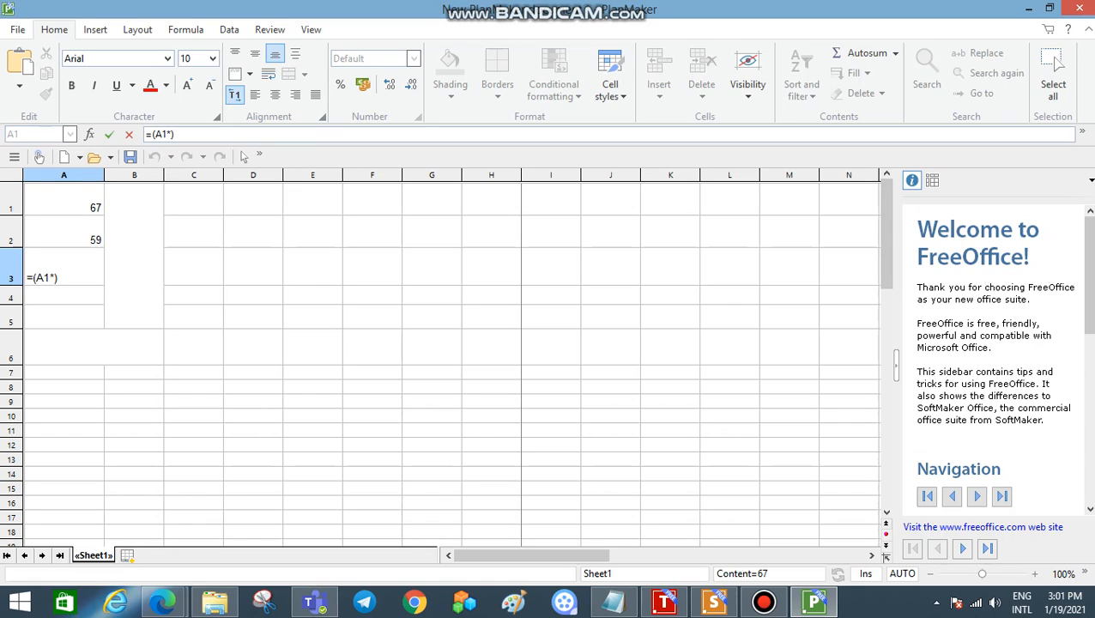
type("A2")
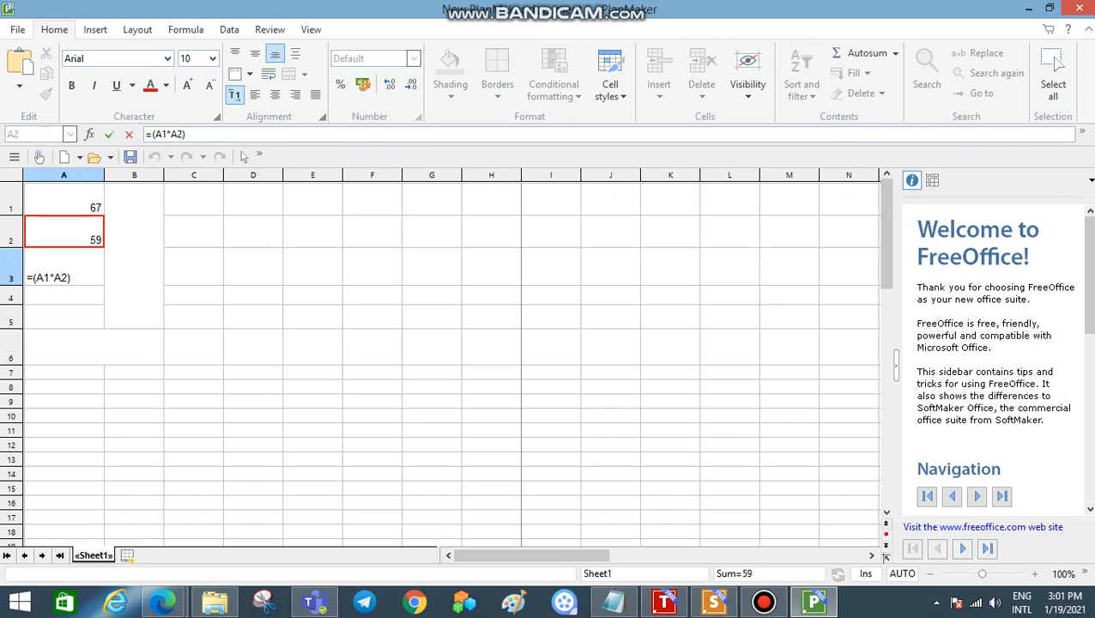
key("Return")
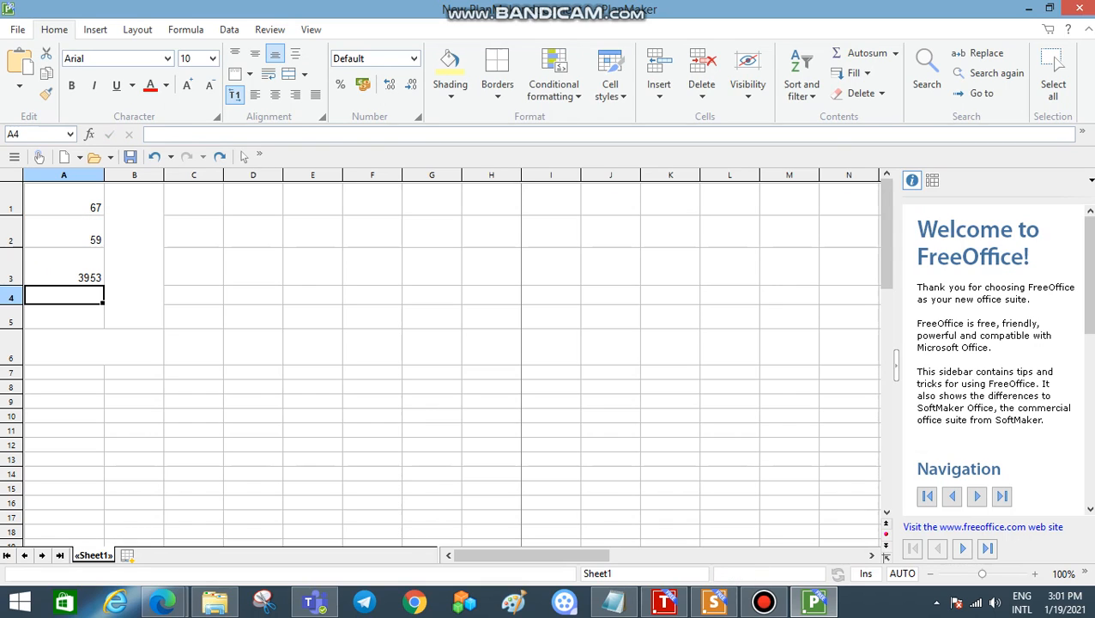
Step: Check the formula in cell A3, and enter =(A3*4783) in cell A4 to multiply that product by a constant
key("Up")
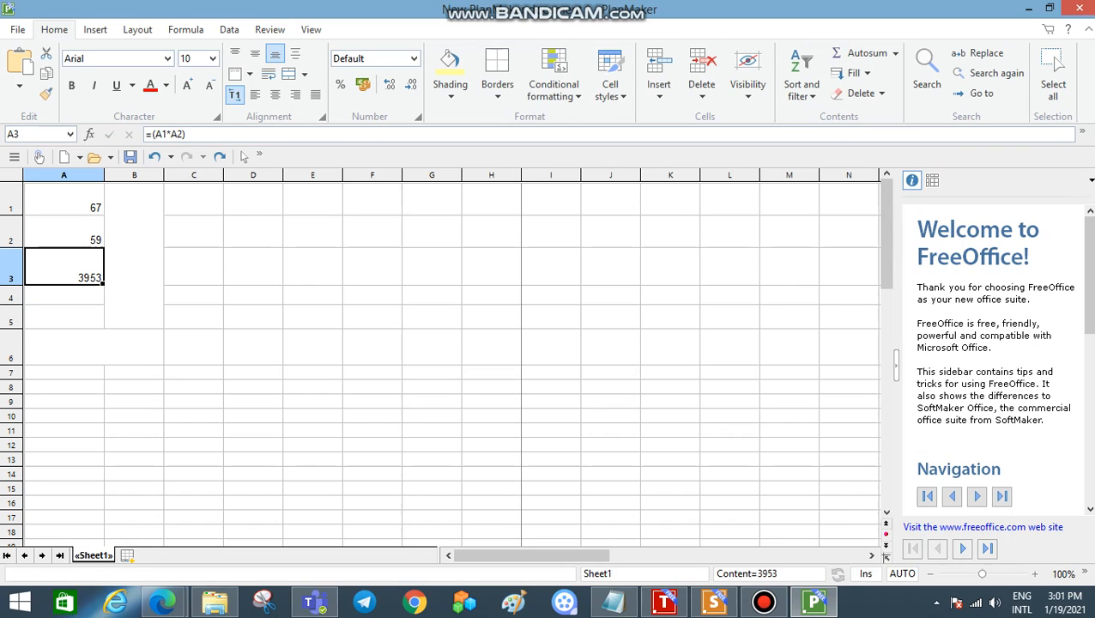
key("Down")
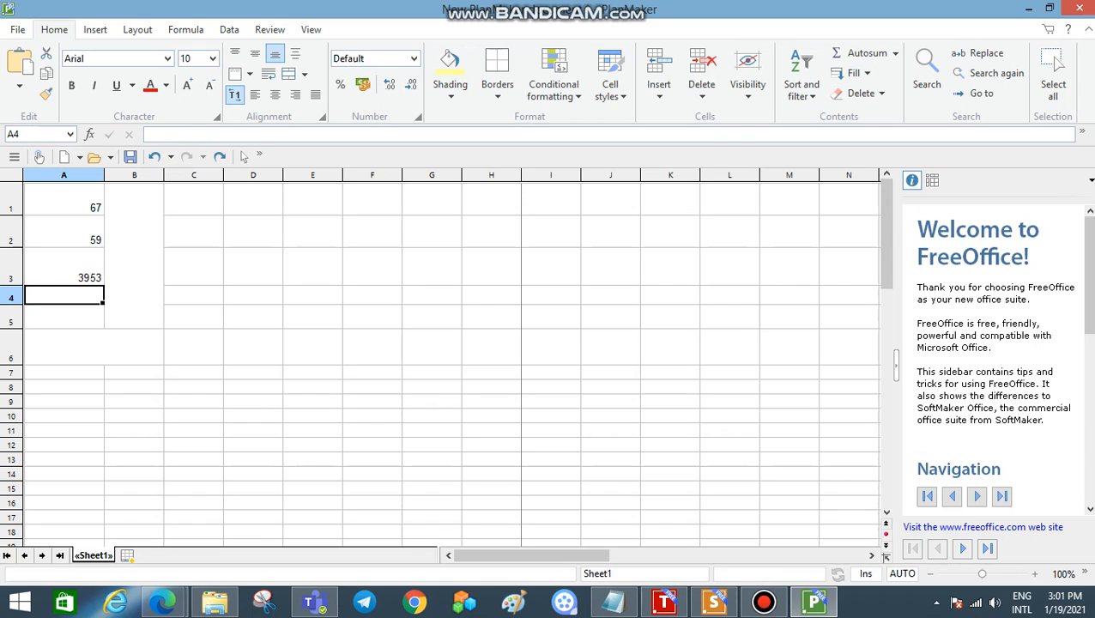
key("Up")
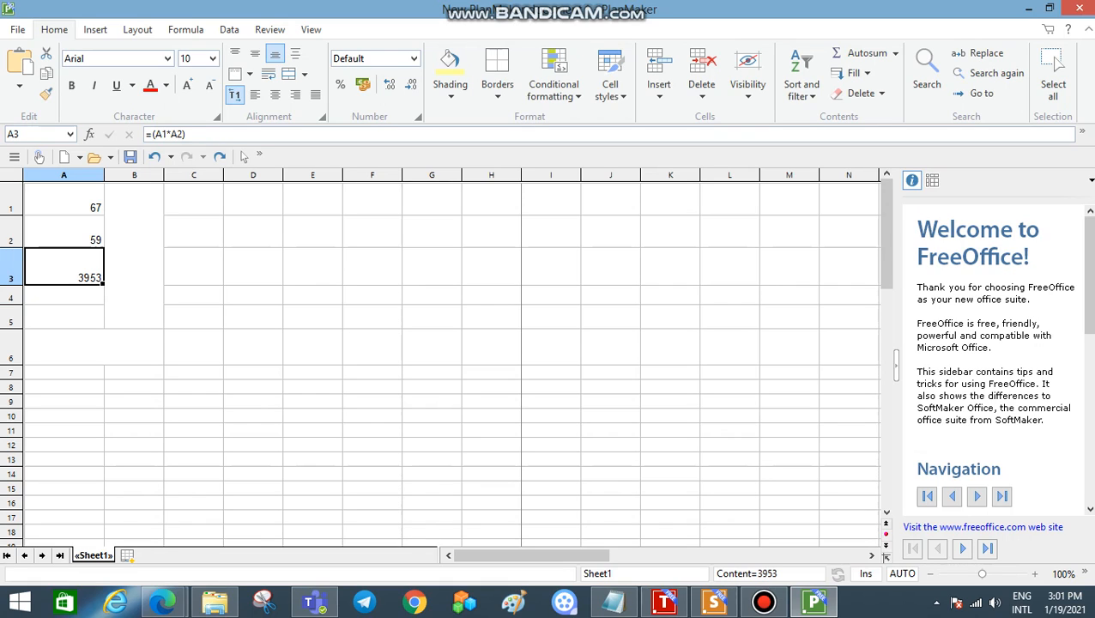
key("Down")
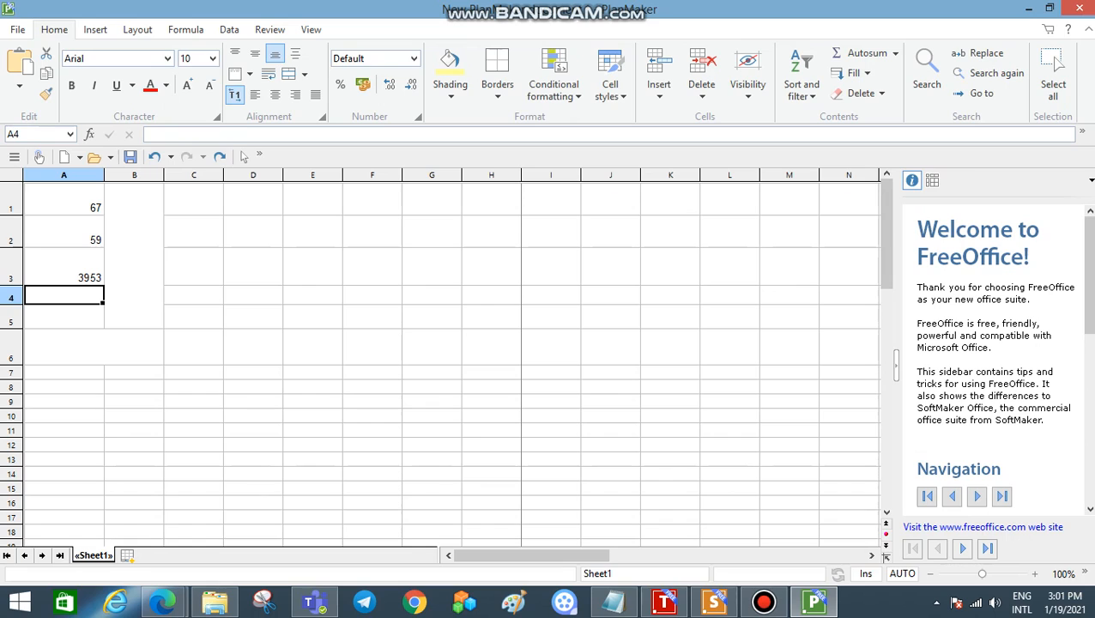
key("F2")
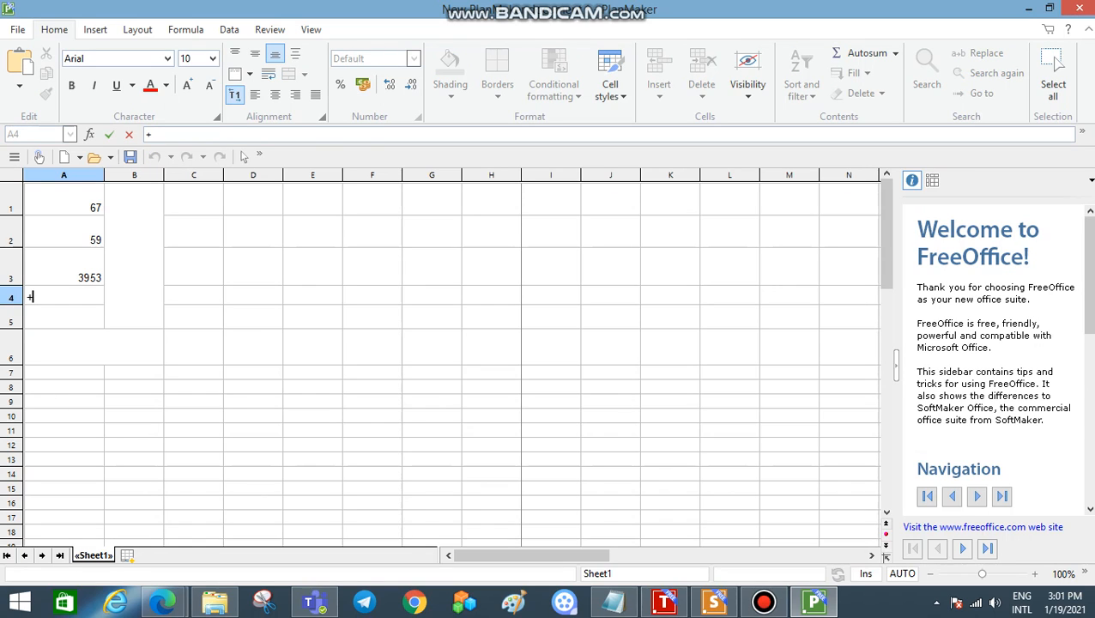
type("=(")
key("Up")
type("*")
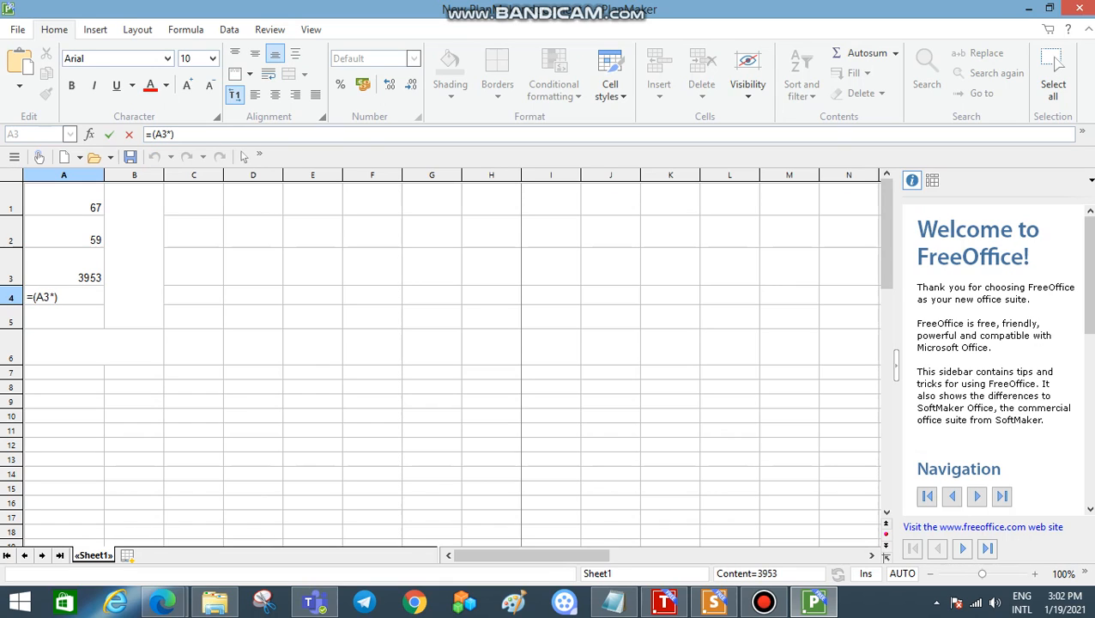
type("4783")
key("Return")
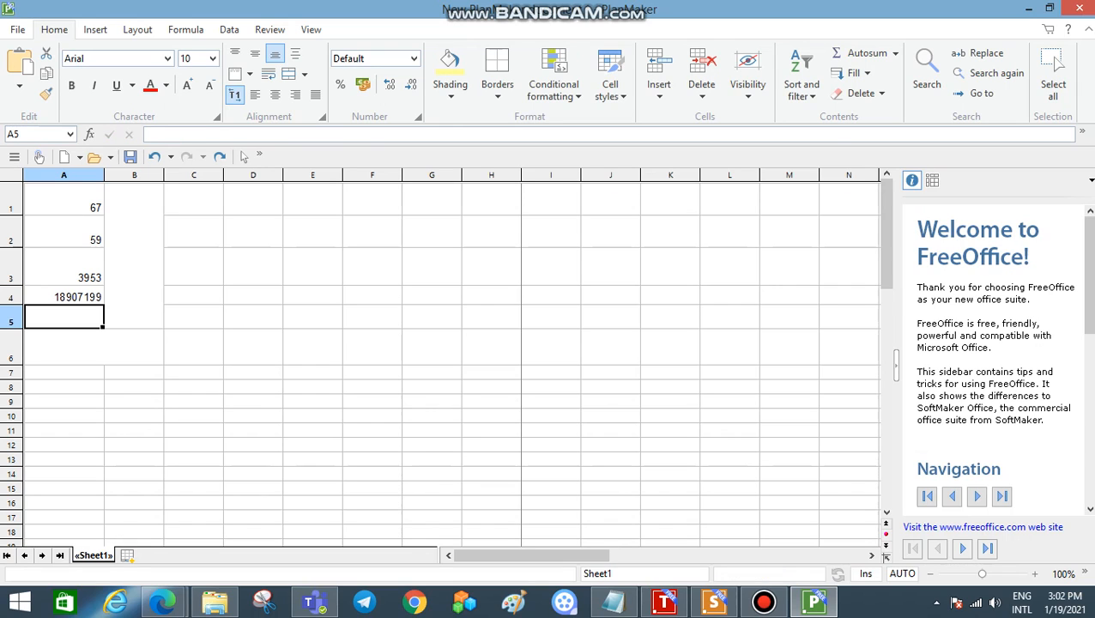
Step: Enter the number 4783 in the merged cell A6
left_click(64, 296)
left_click(94, 347)
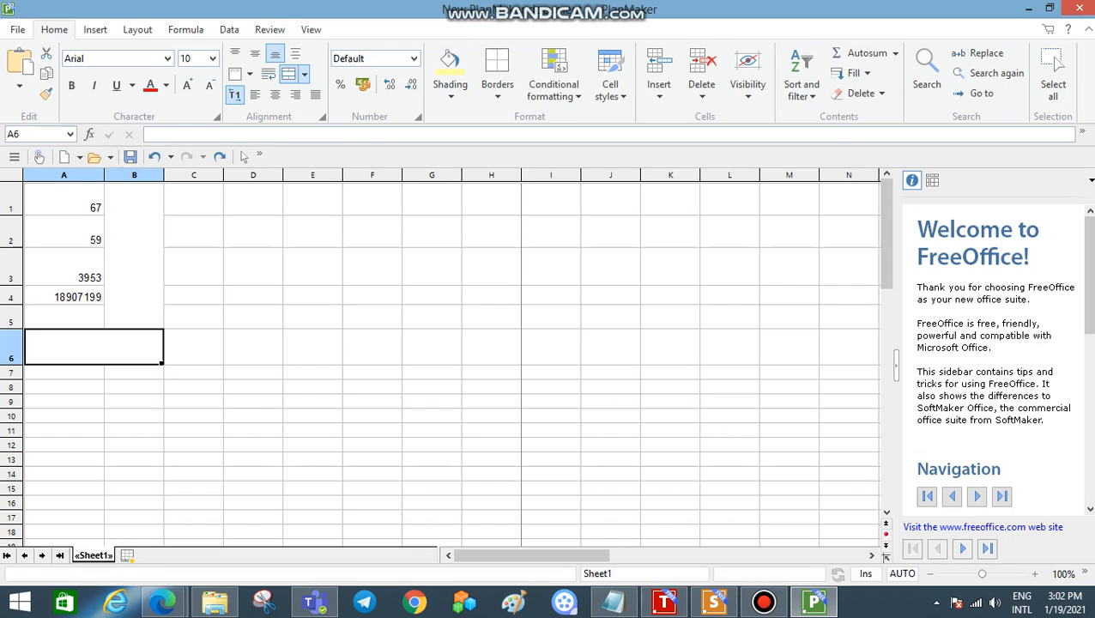
type("4783")
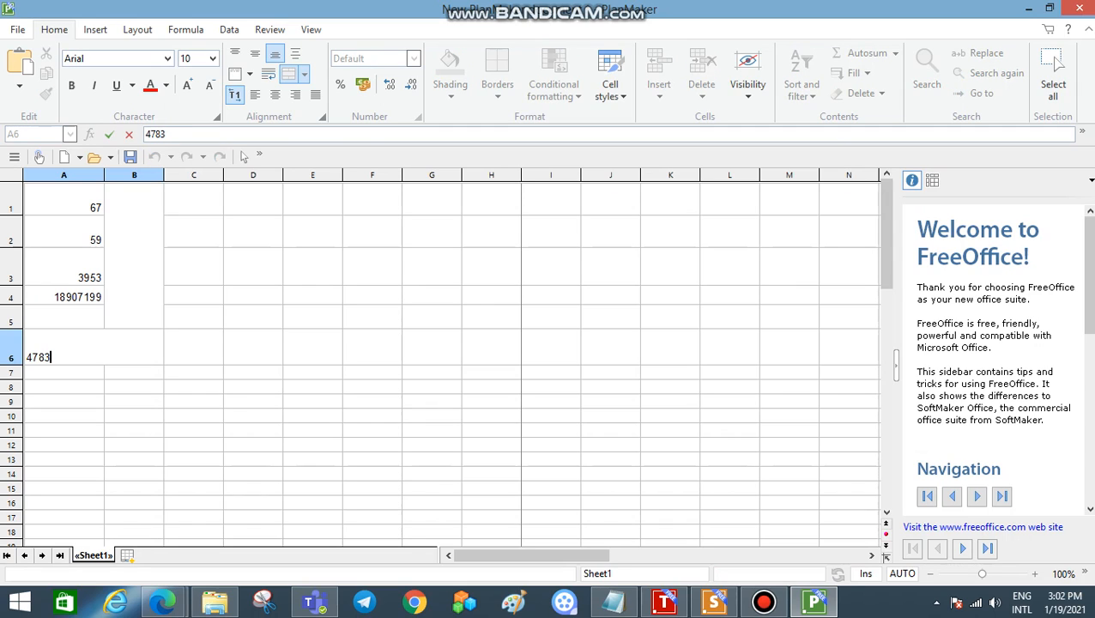
left_click(64, 400)
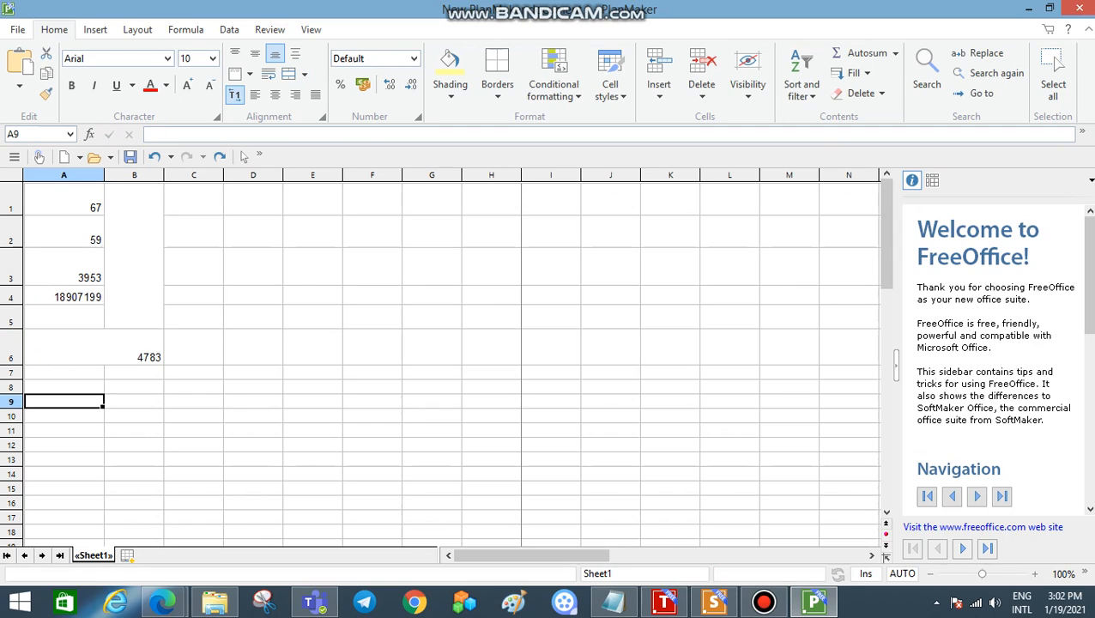
Step: Enter the formula =(A3*A6) in cell A9 to multiply the two referenced cells
type("=")
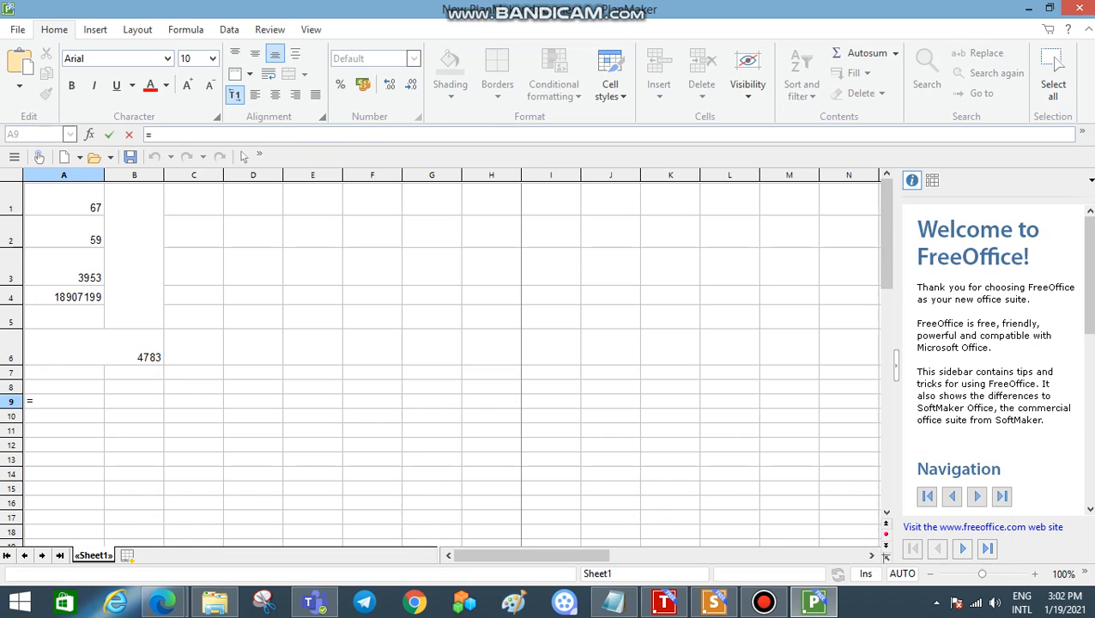
type("(")
left_click(64, 267)
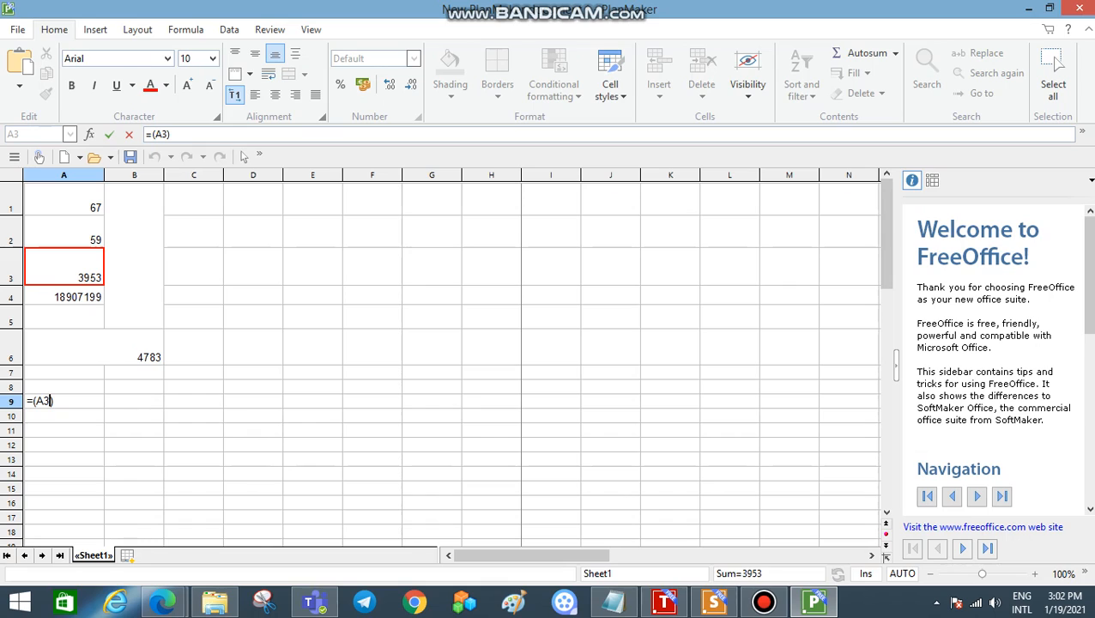
type("*")
left_click(95, 347)
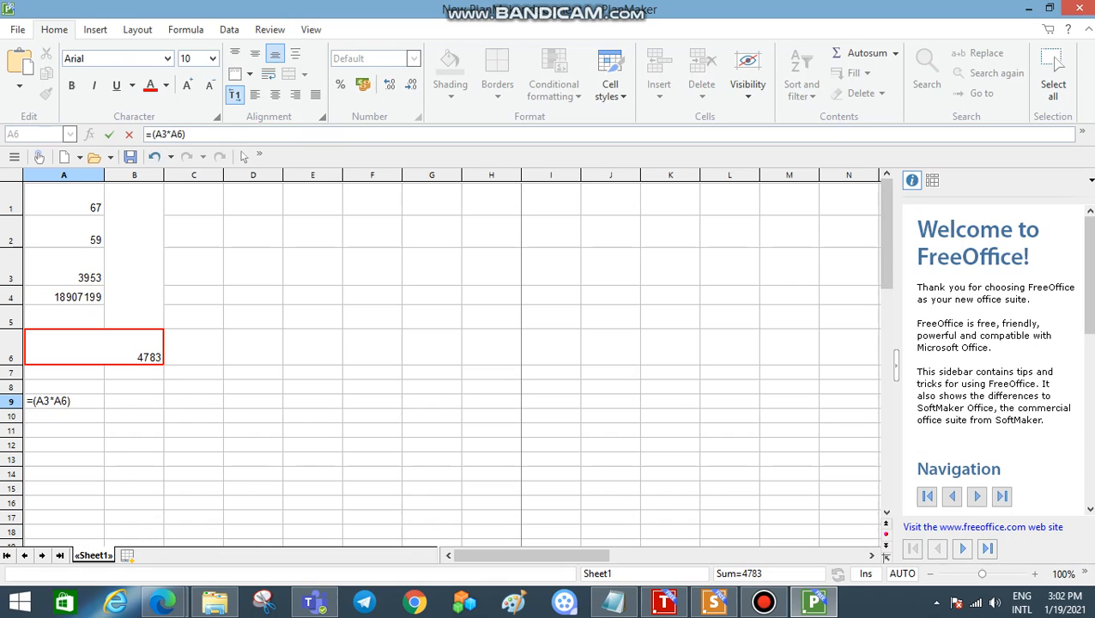
key("Return")
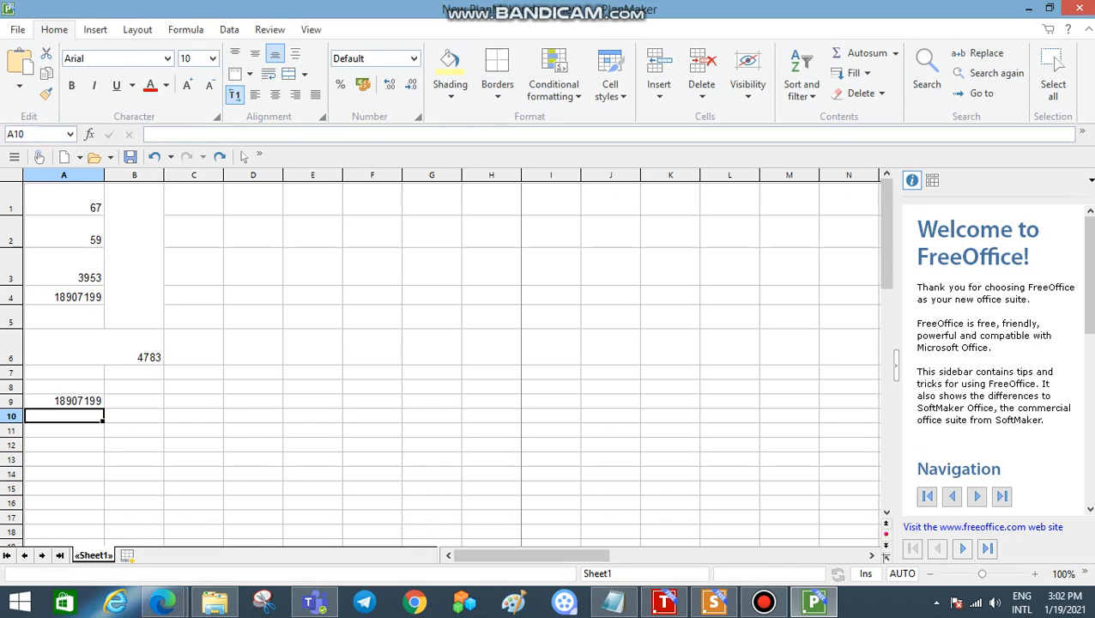
Step: Compare the formulas and results in cells A4 and A9, looking also at the product in A3
left_click(64, 295)
left_click(64, 401)
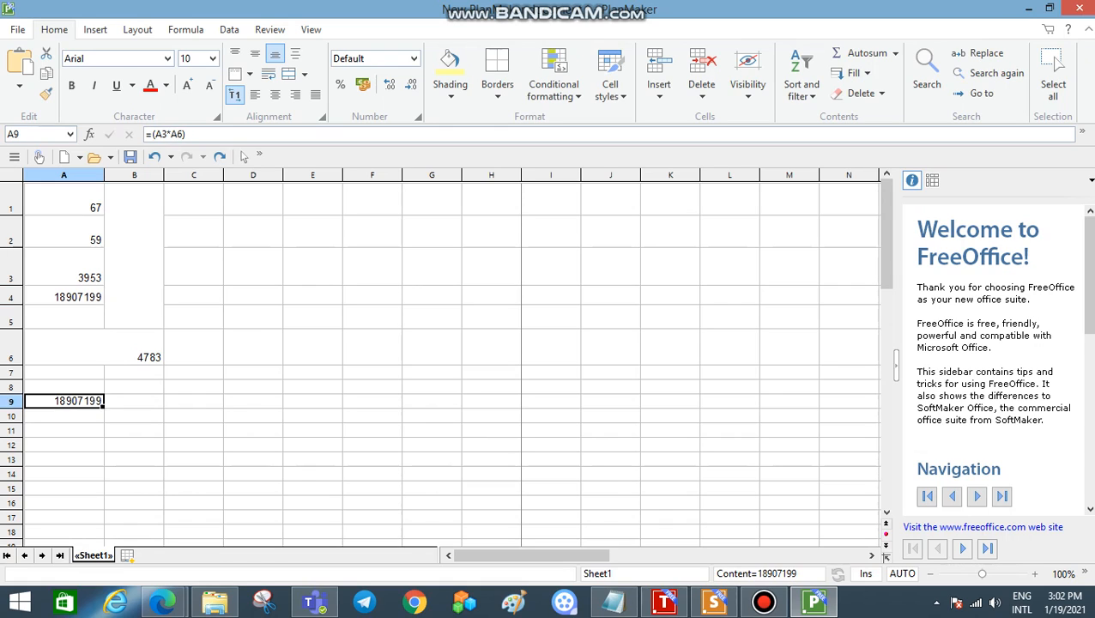
left_click(65, 268)
left_click(65, 296)
left_click(65, 401)
left_click(64, 295)
left_click(64, 417)
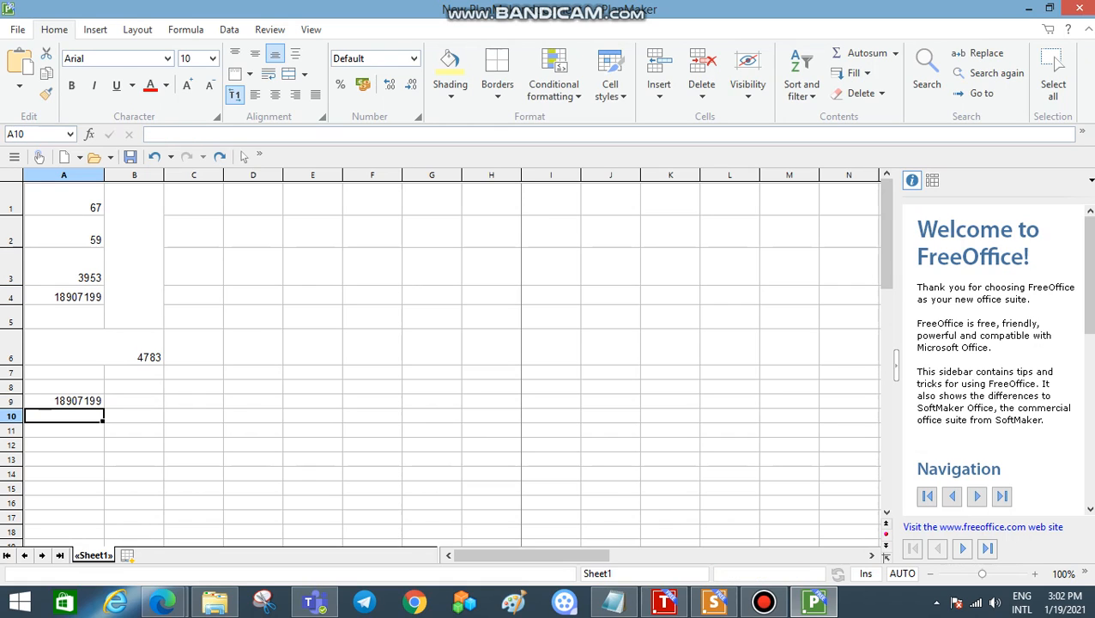
Step: Clear all contents of the range A1 to B9 and deselect it
left_click(64, 401)
left_click_drag(64, 208, 134, 400)
key("Delete")
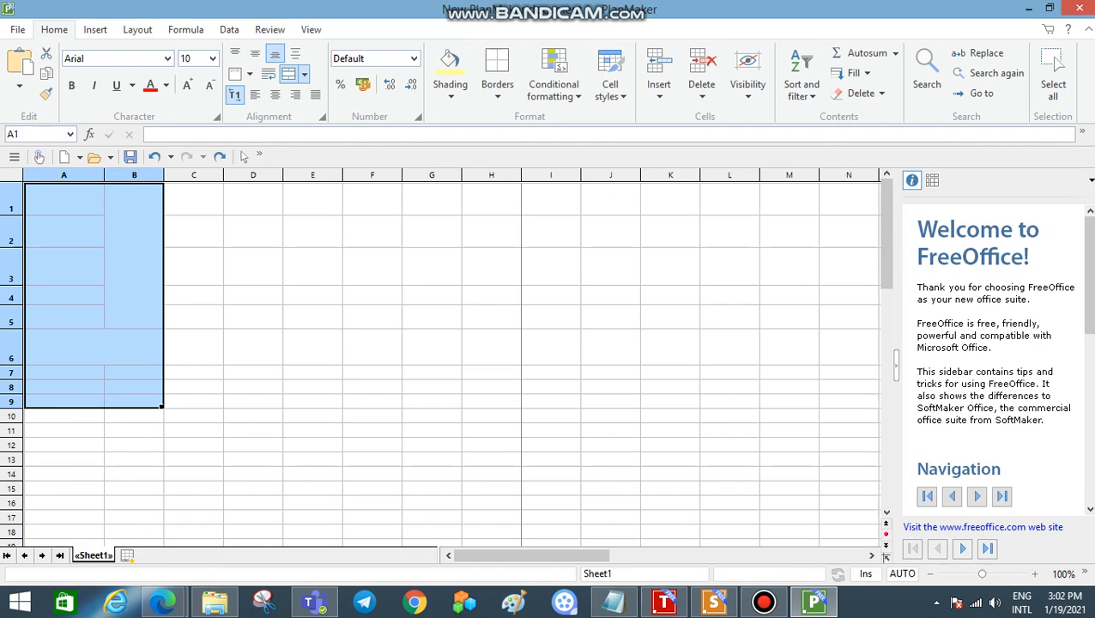
left_click(253, 199)
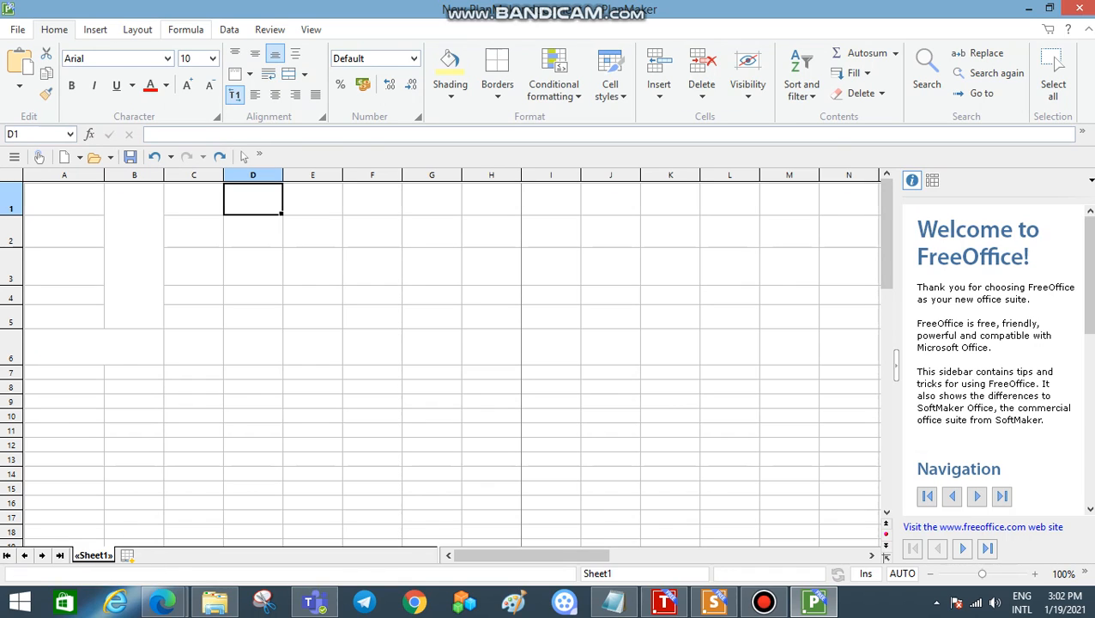
left_click(186, 30)
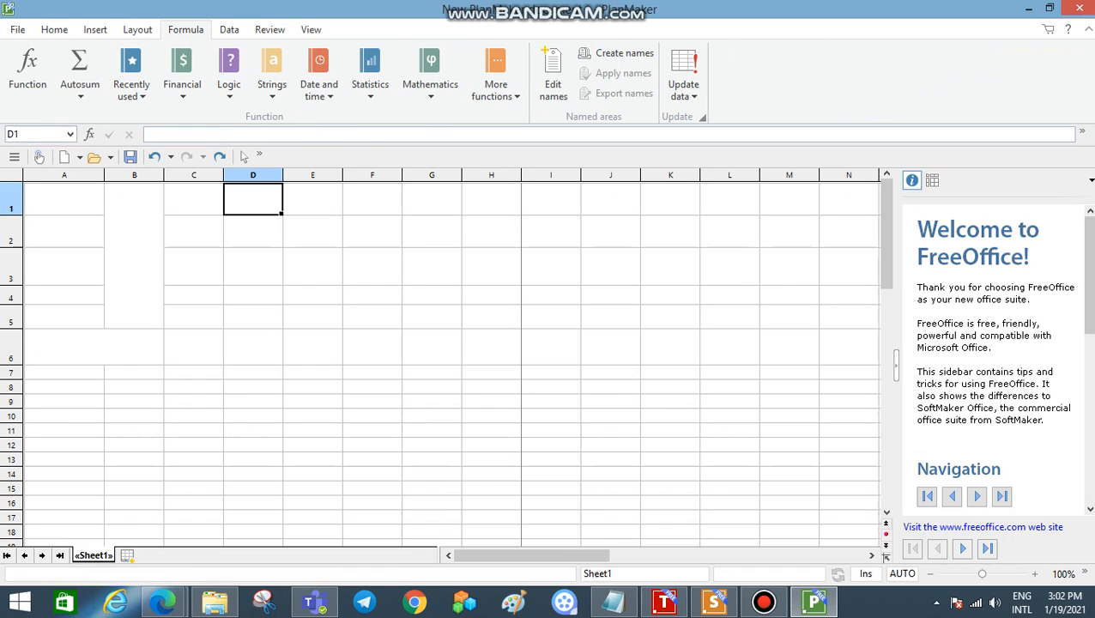
left_click(54, 30)
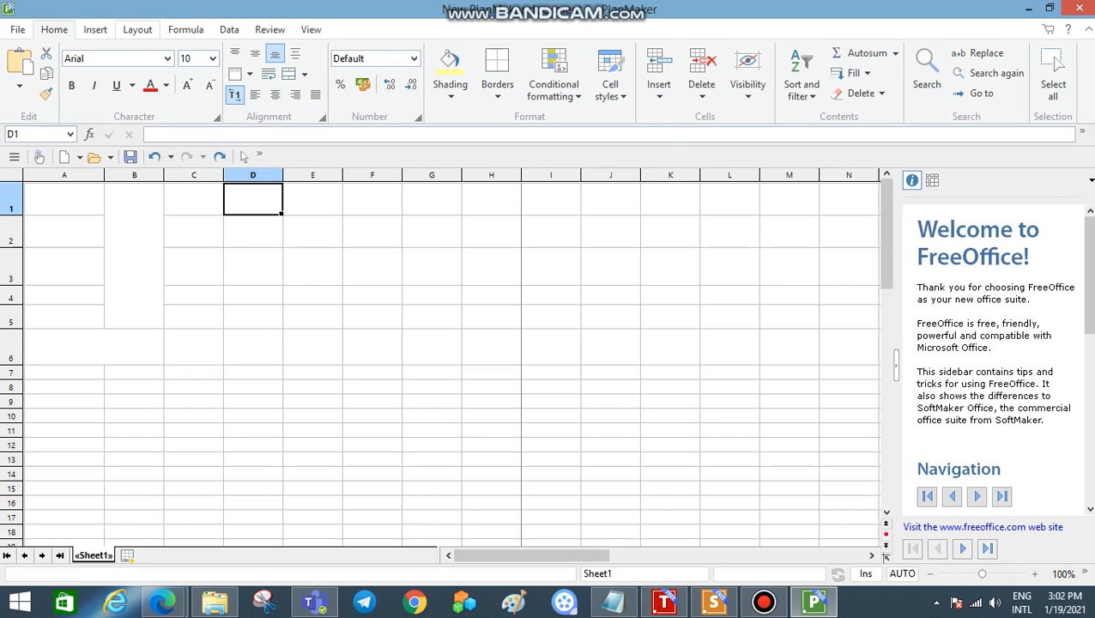
left_click(185, 29)
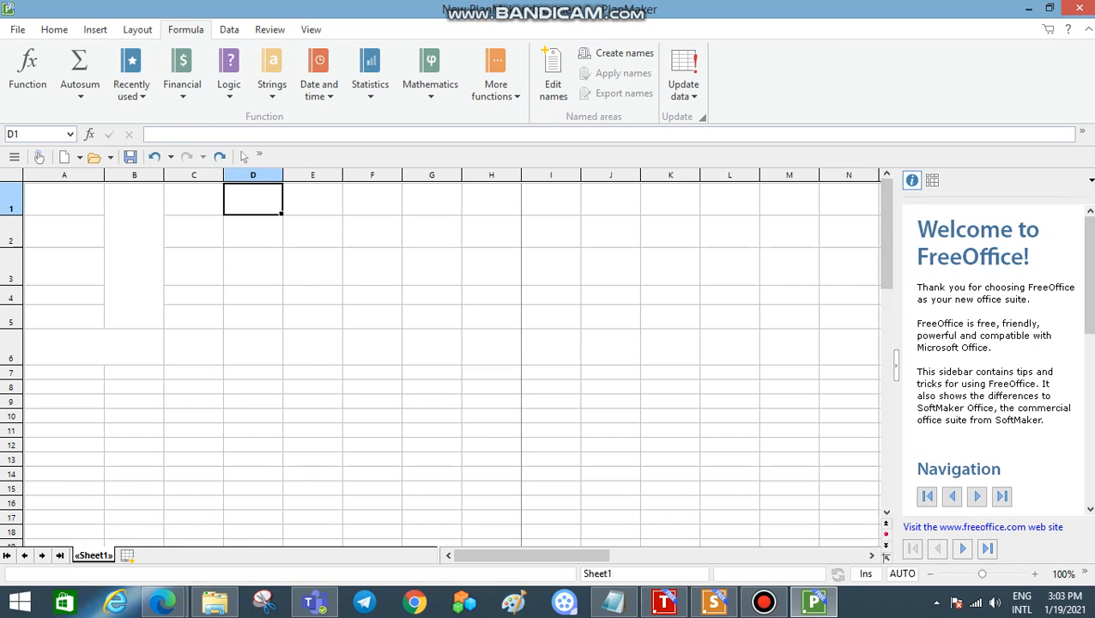
Step: Enter the numbers 789, 356, 846 and 3245 down column A in cells A1 to A4
left_click(64, 199)
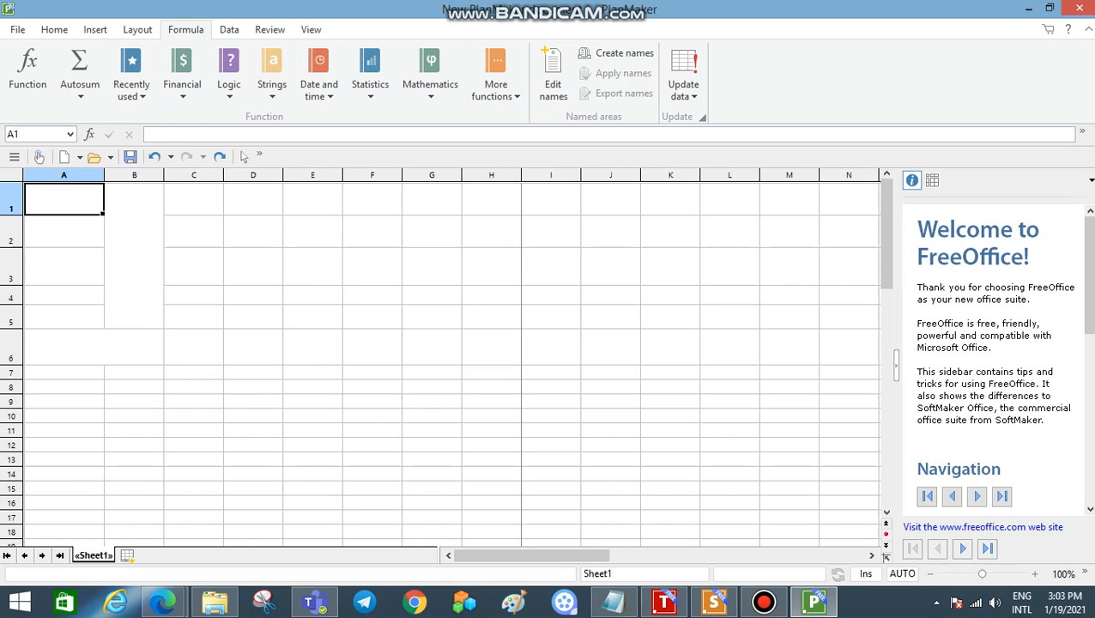
type("789")
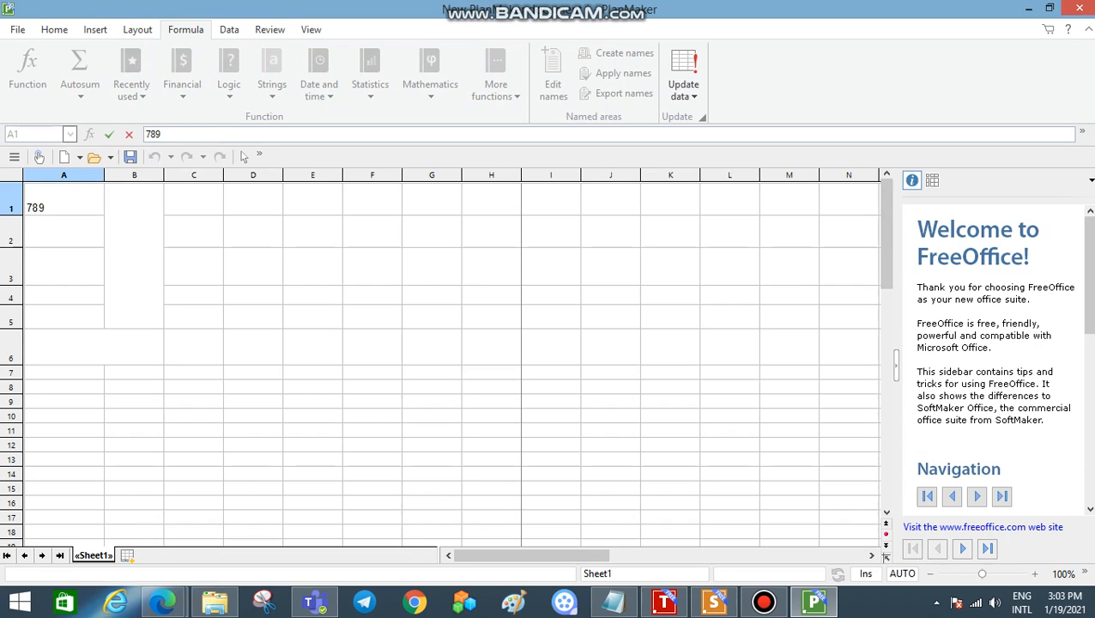
key("Return")
type("356")
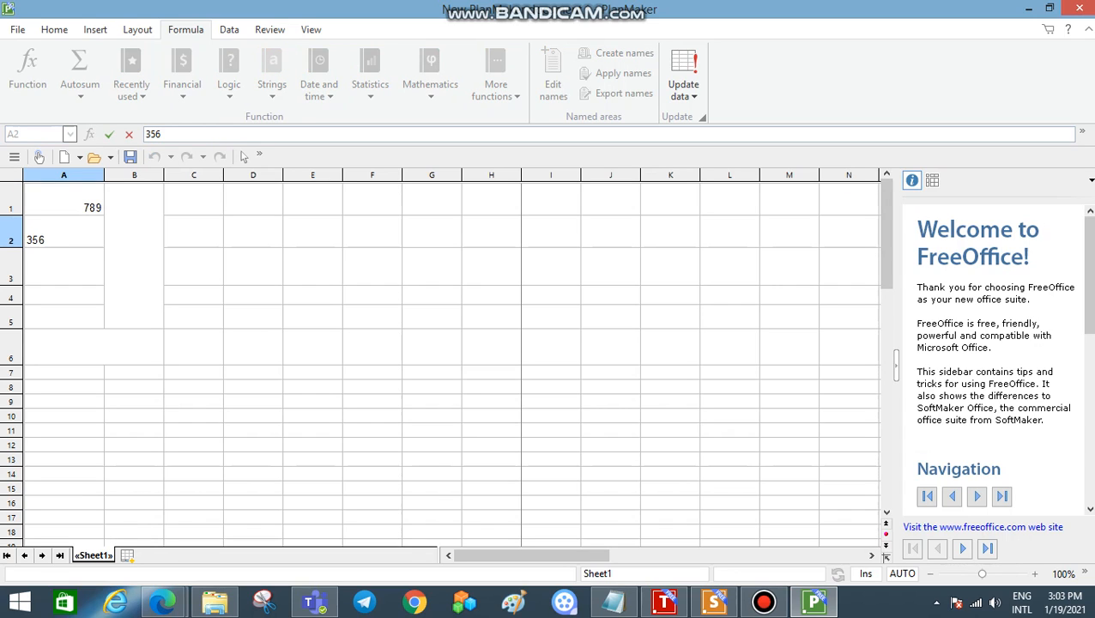
key("Return")
type("846")
key("Return")
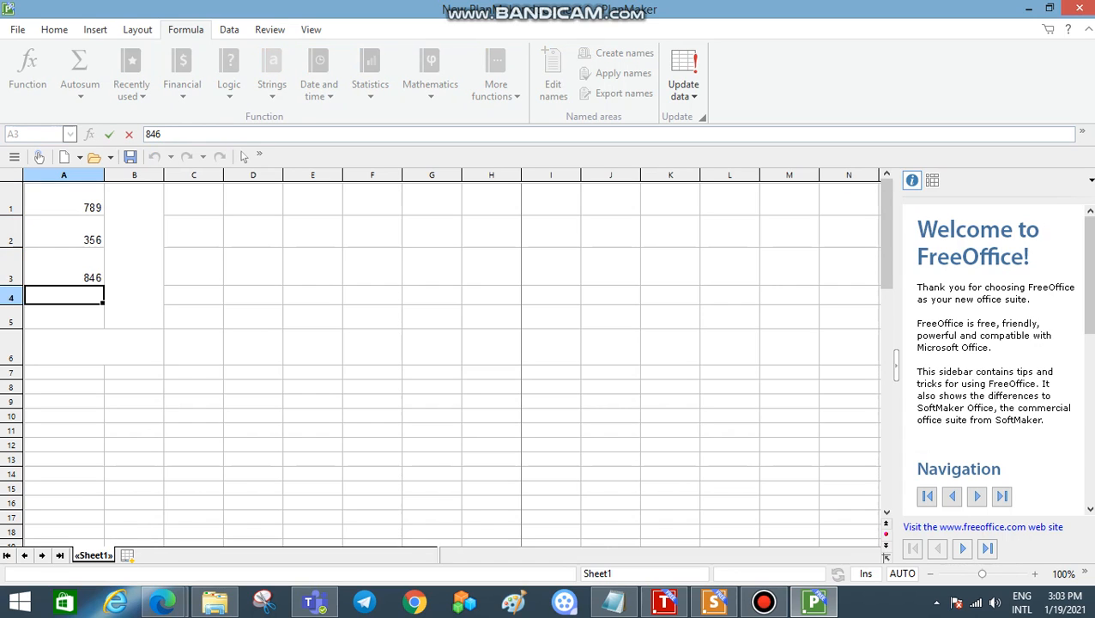
type("3245")
key("Return")
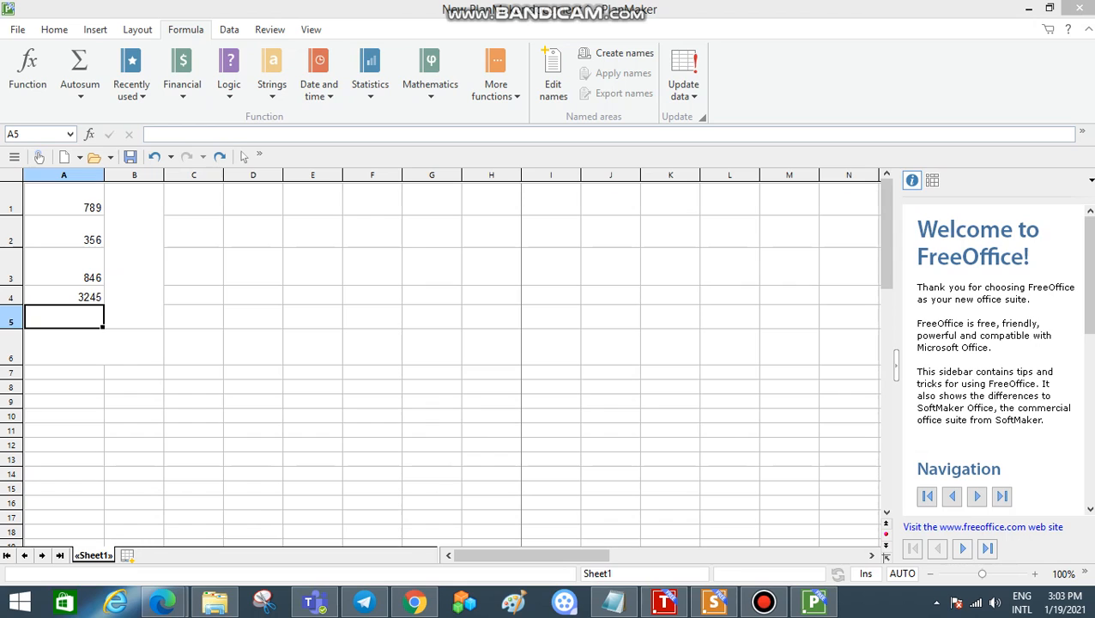
Step: Open the empty cell A5 below the new numbers for editing
left_click(65, 317)
double_click(64, 316)
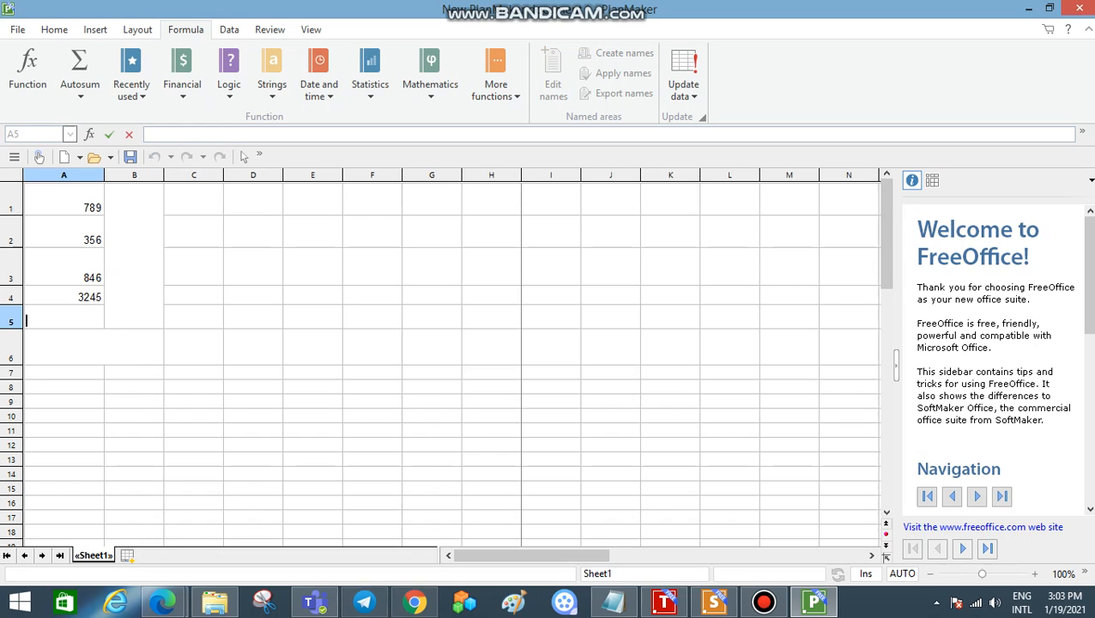
key("super+d")
key("super+p")
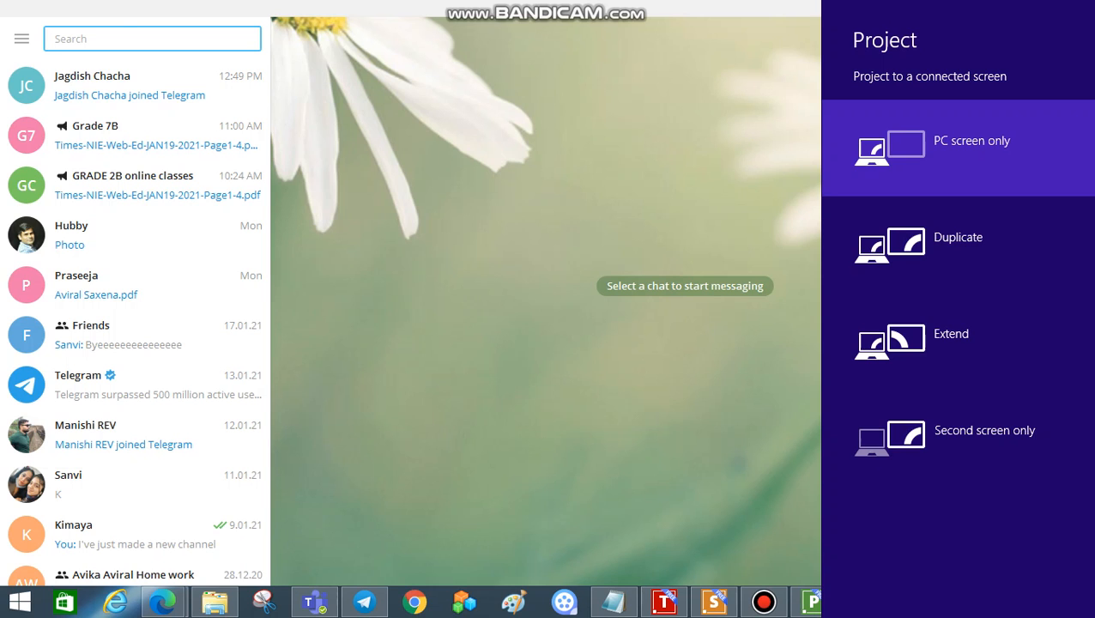
left_click(810, 602)
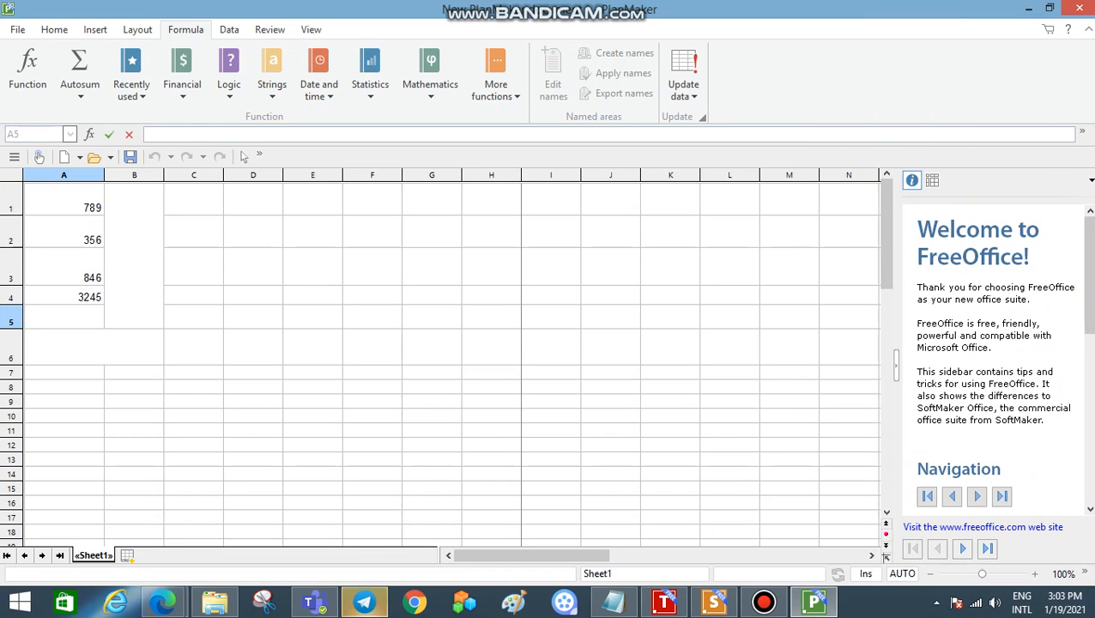
Step: Enter the number 5645 in cell A5, removing the extra digits after it
type("5645")
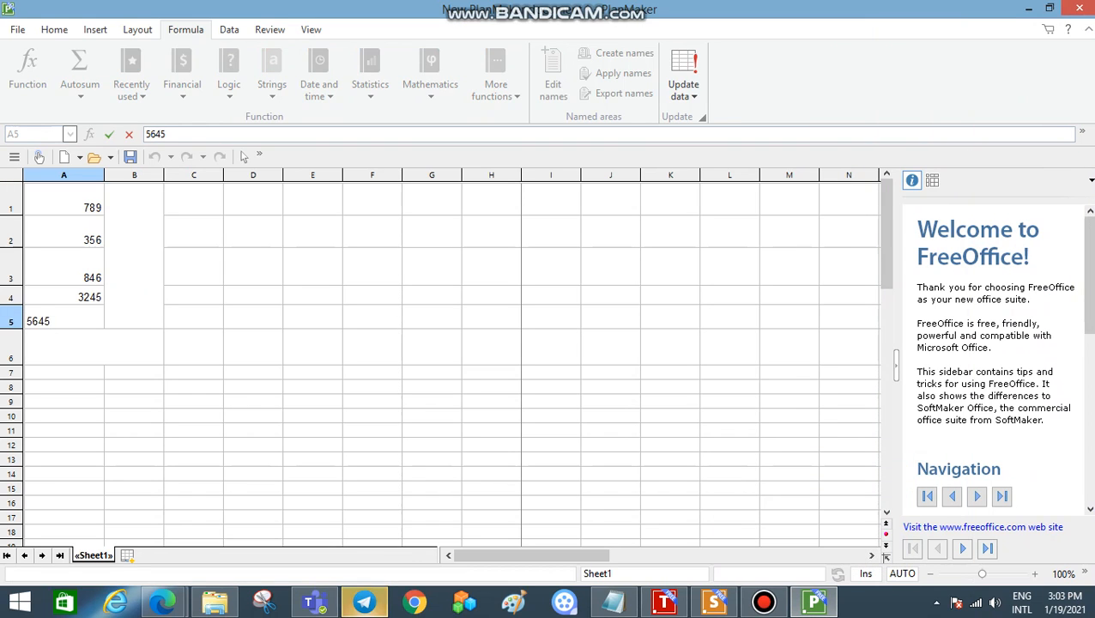
type("79865")
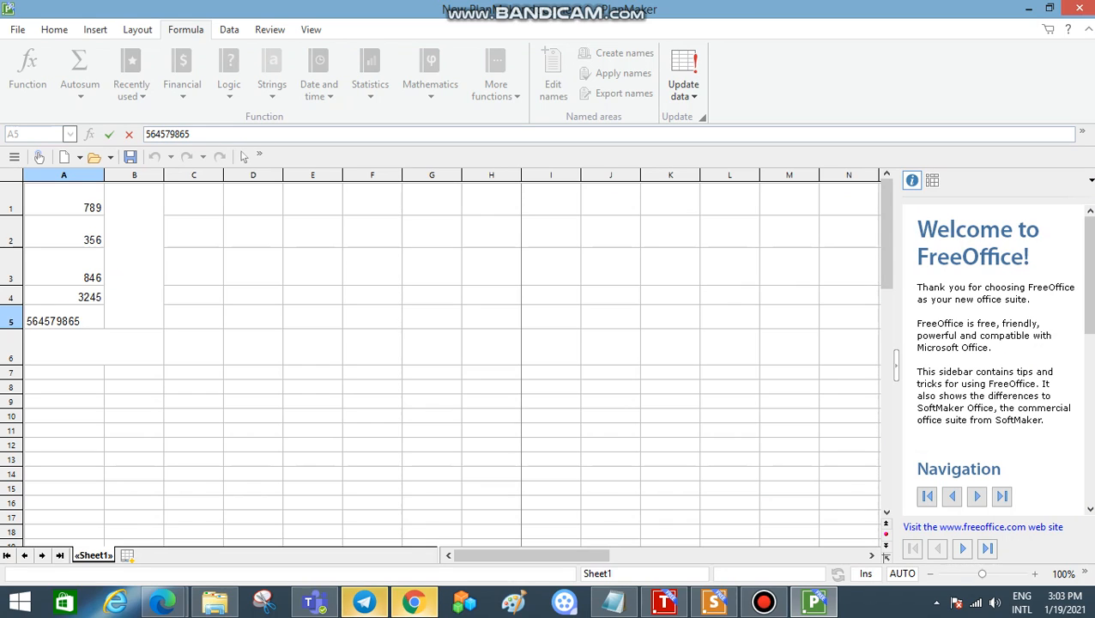
key("BackSpace")
key("BackSpace")
key("BackSpace")
key("BackSpace")
key("BackSpace")
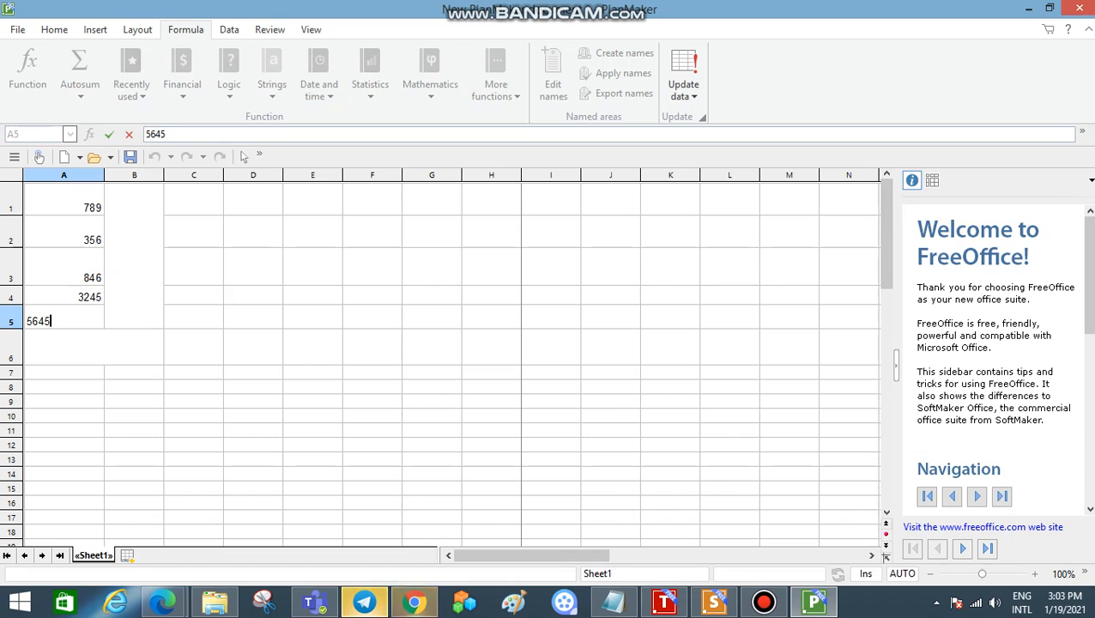
key("Return")
Step: Enter 23456 in the merged cell A6, 567 in A7 and 78464 in A8
type("2345")
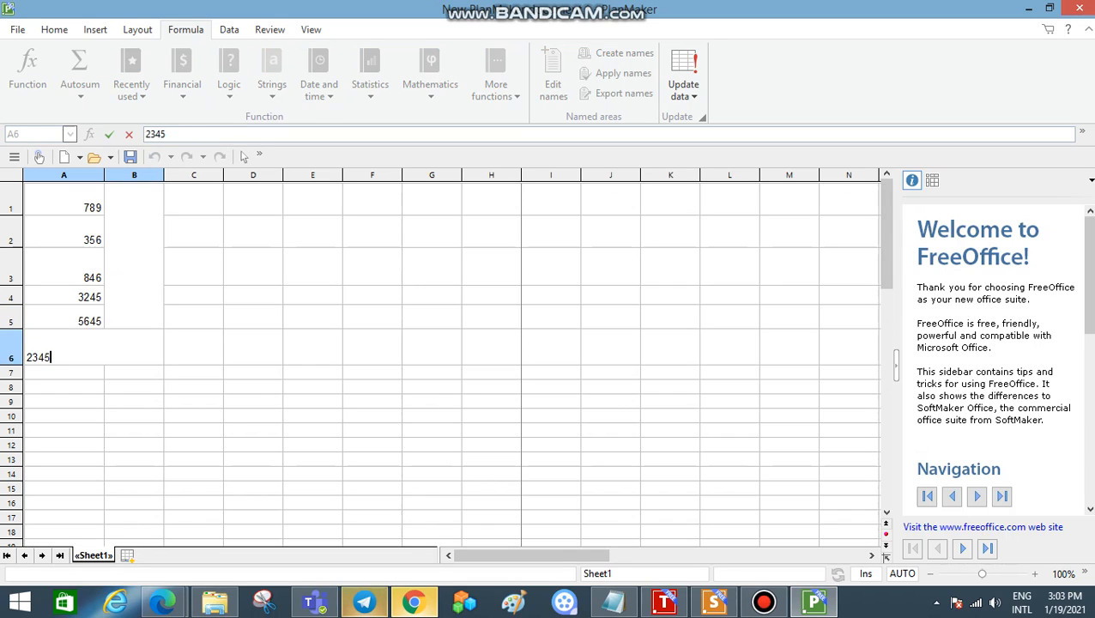
type("6")
key("Return")
type("567")
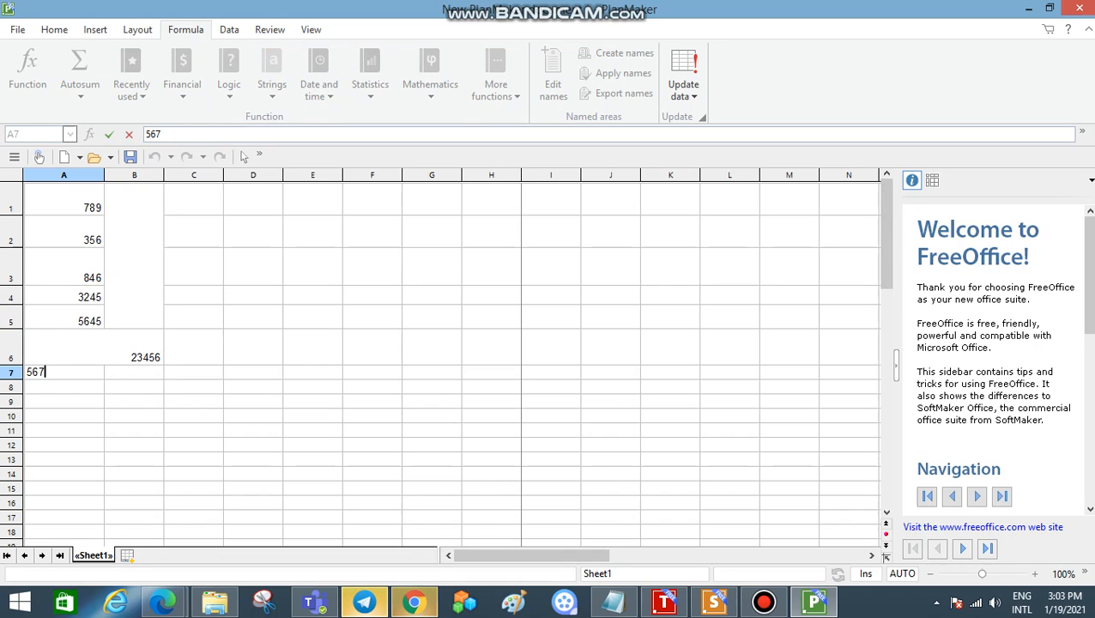
key("Return")
type("78464")
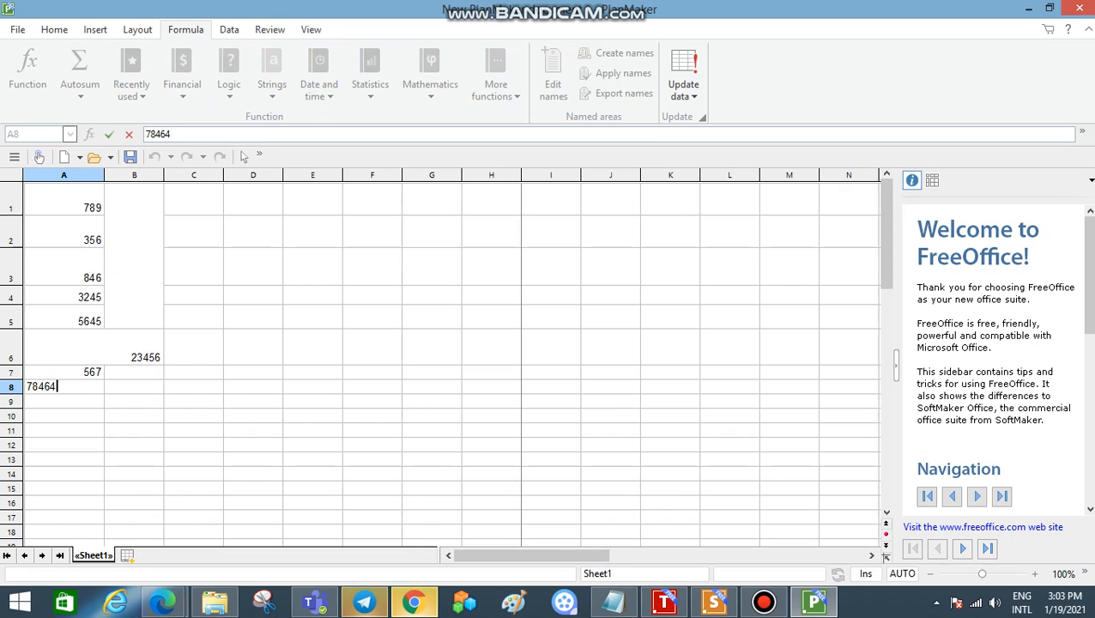
left_click(134, 401)
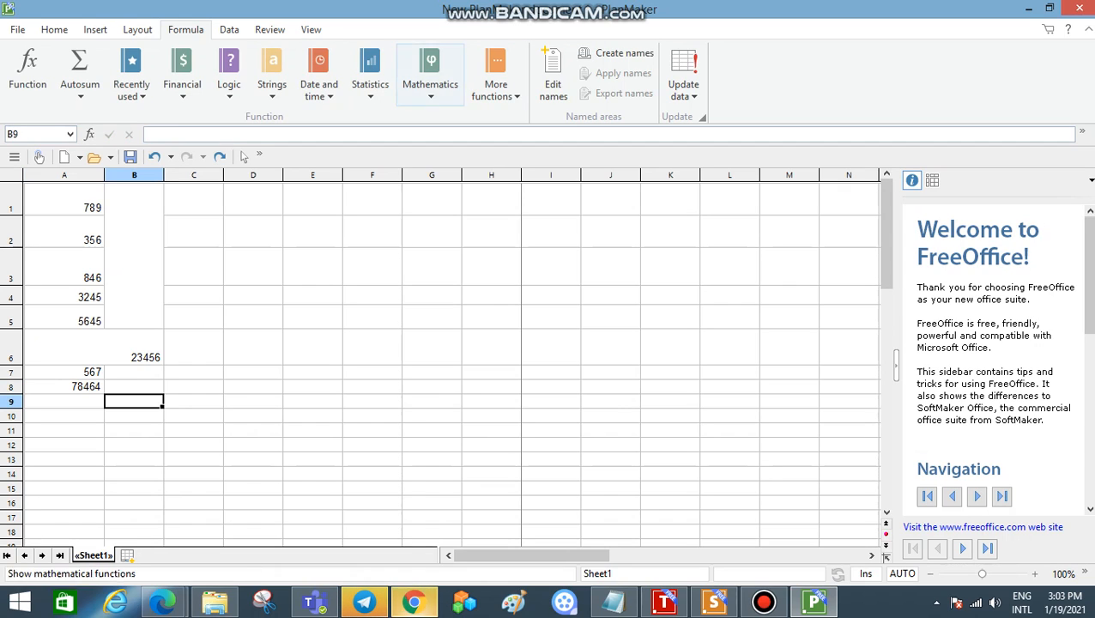
Step: Insert a MAX formula in cell B9 that covers the range A1:B8
left_click(431, 73)
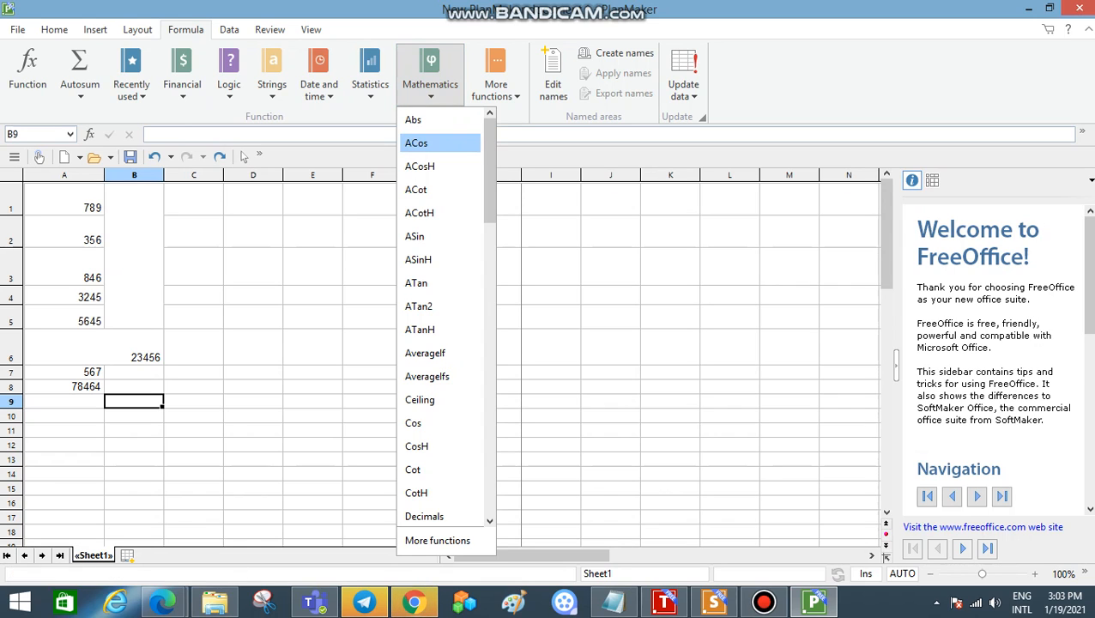
left_click_drag(491, 147, 490, 314)
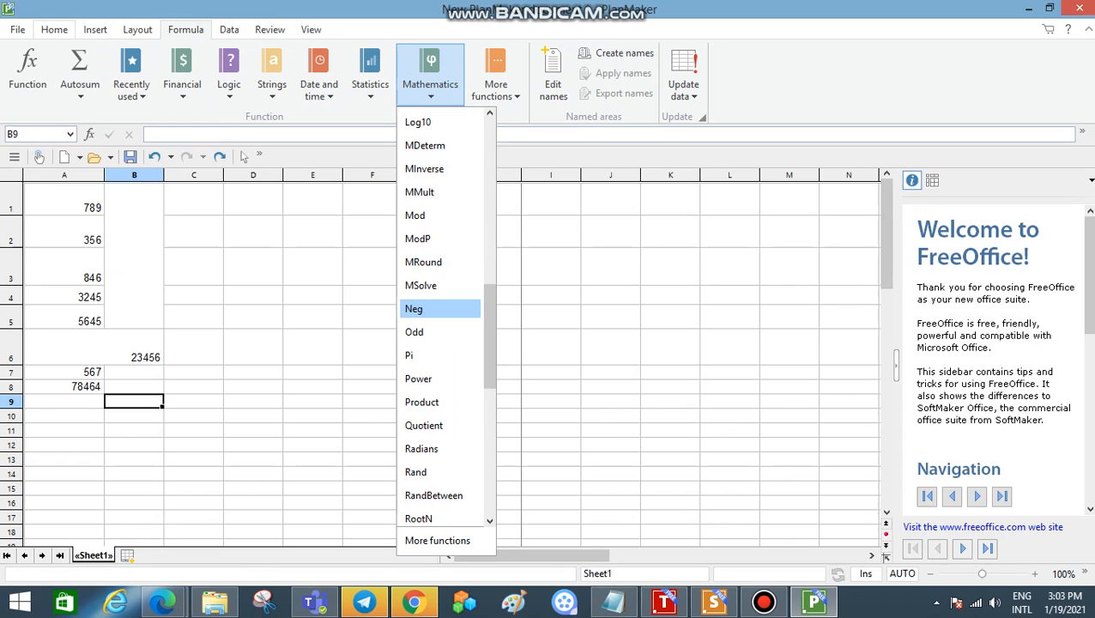
left_click(54, 30)
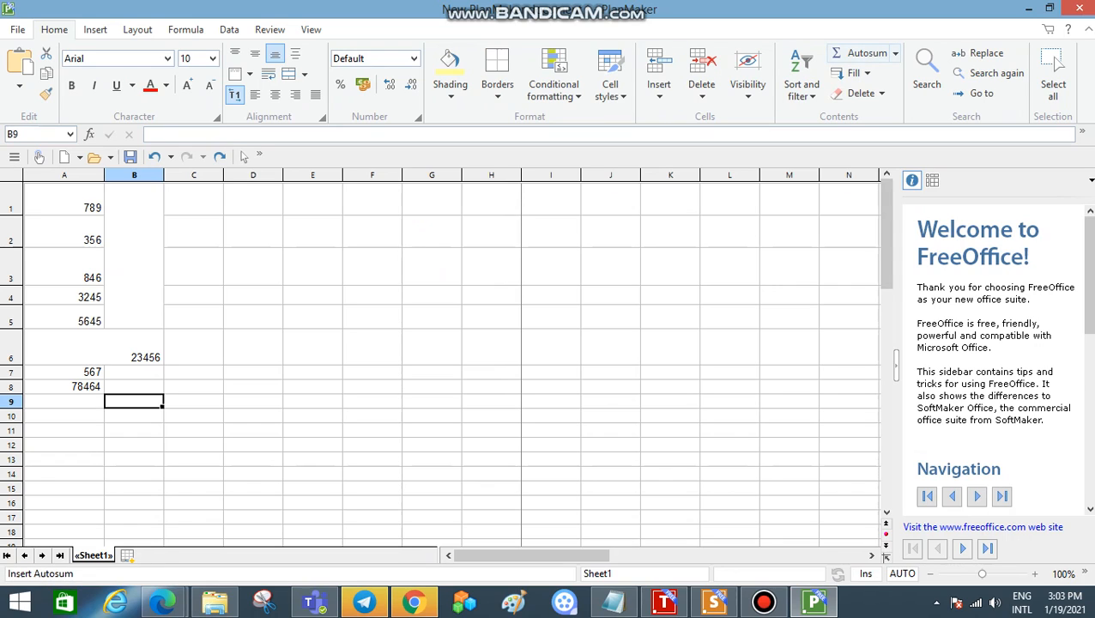
left_click(896, 53)
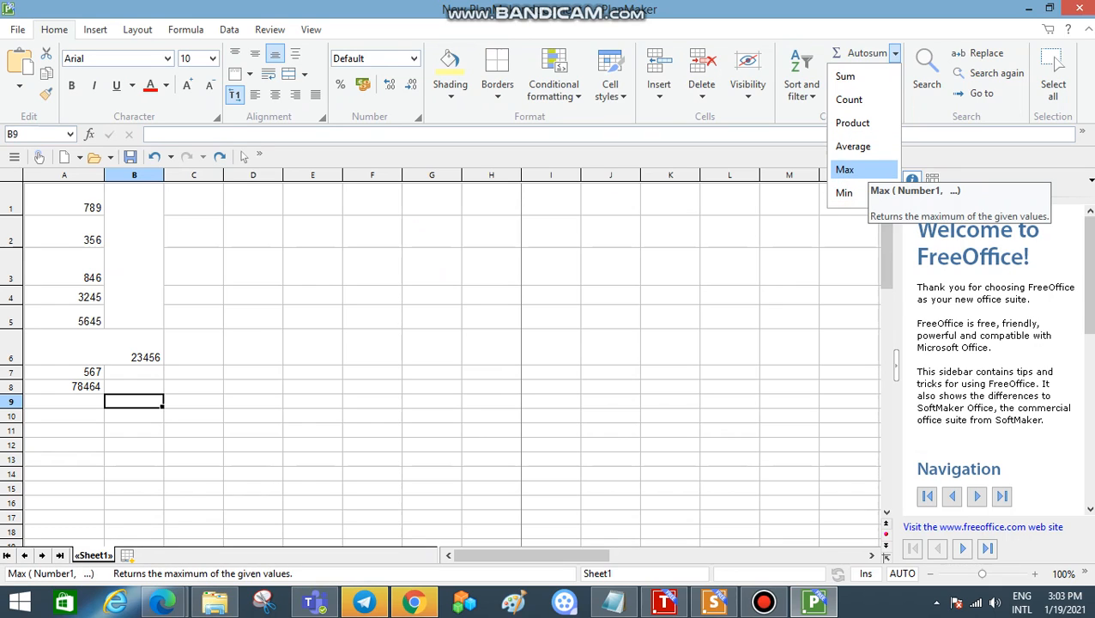
left_click(863, 170)
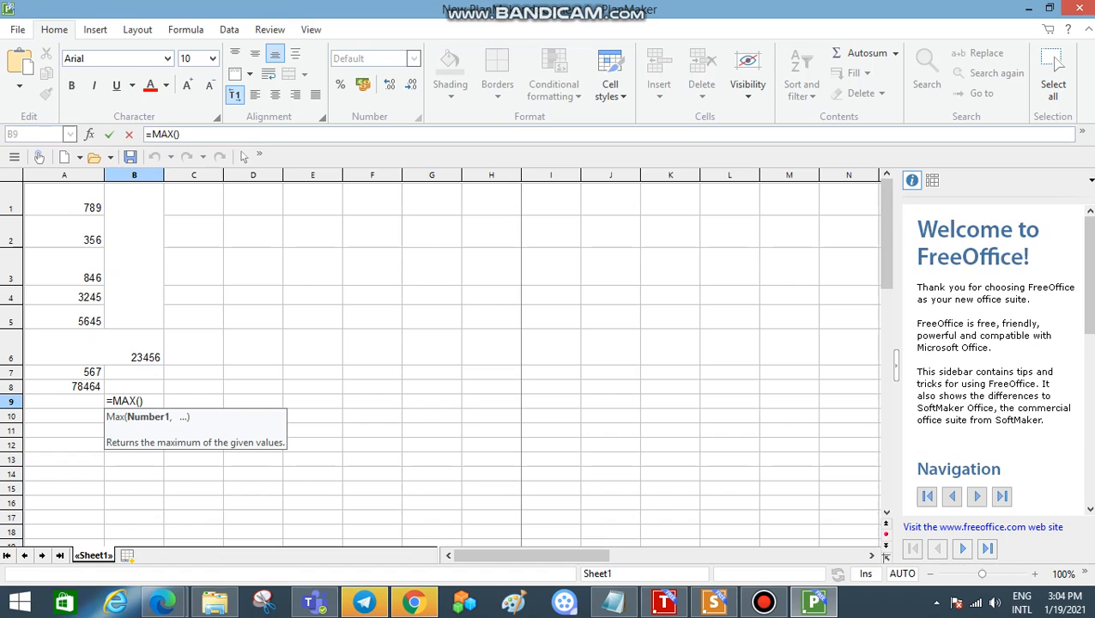
left_click_drag(64, 199, 134, 386)
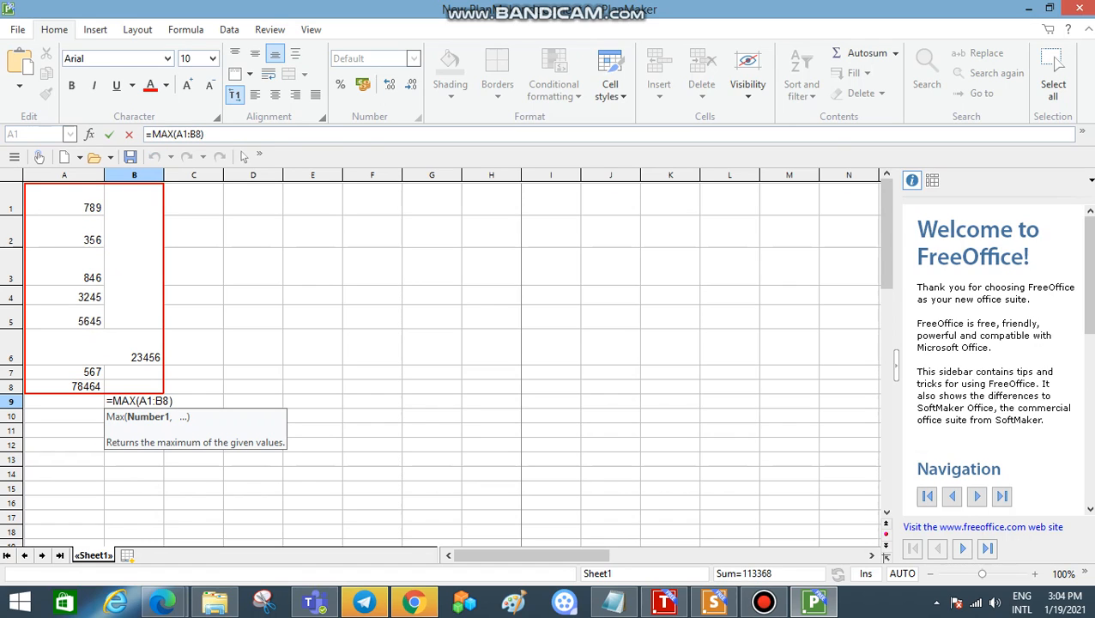
key("Return")
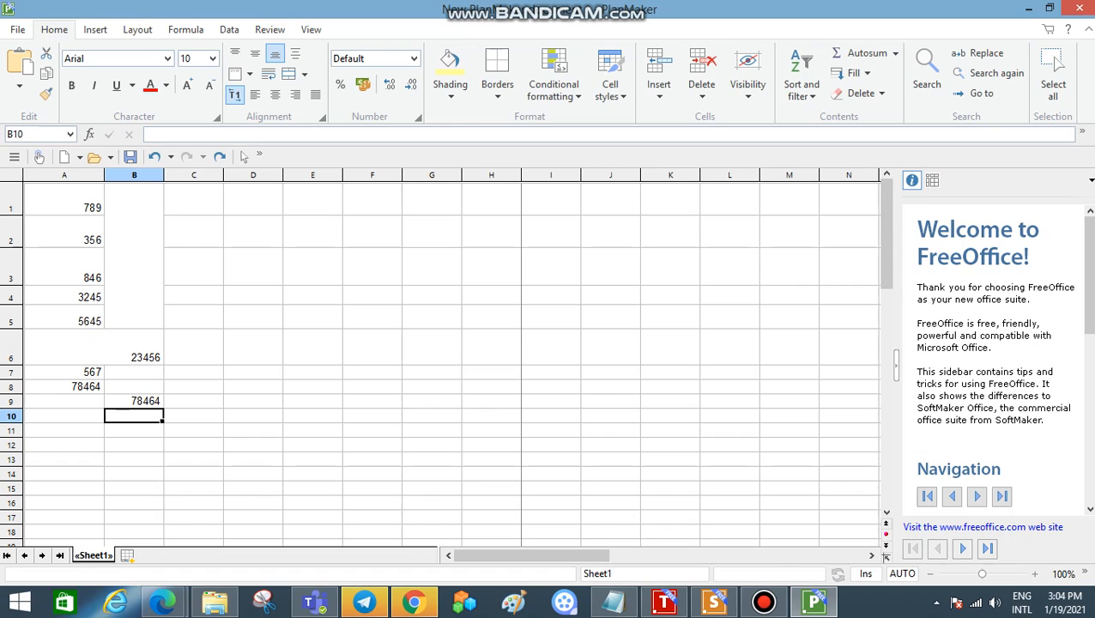
Step: Select the range A1 to B8 and open the border options for it
left_click_drag(64, 386, 130, 202)
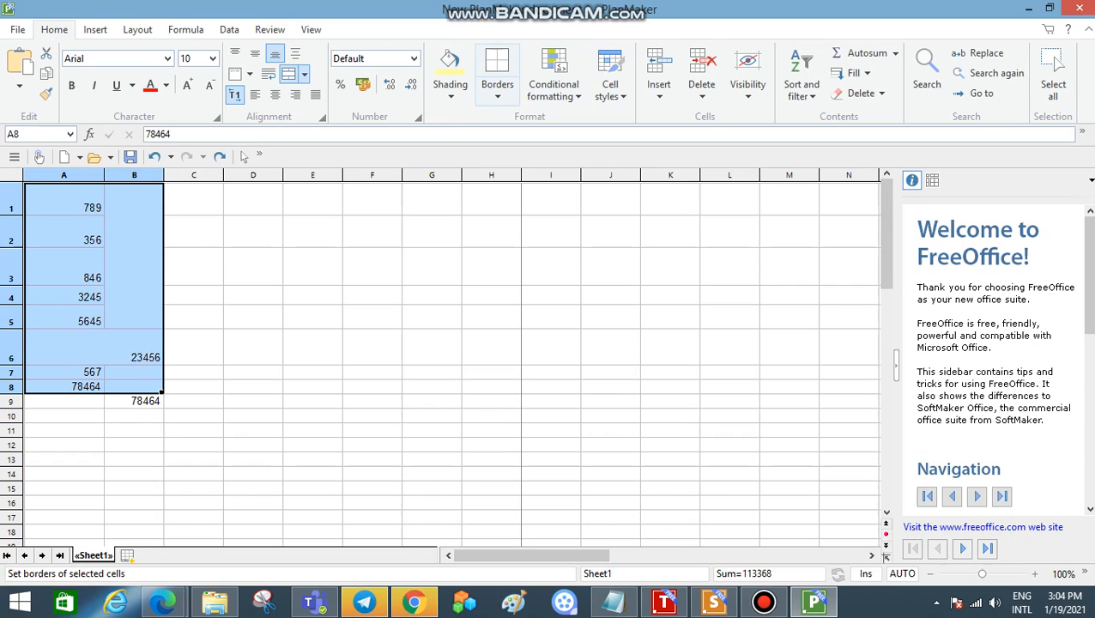
left_click(497, 77)
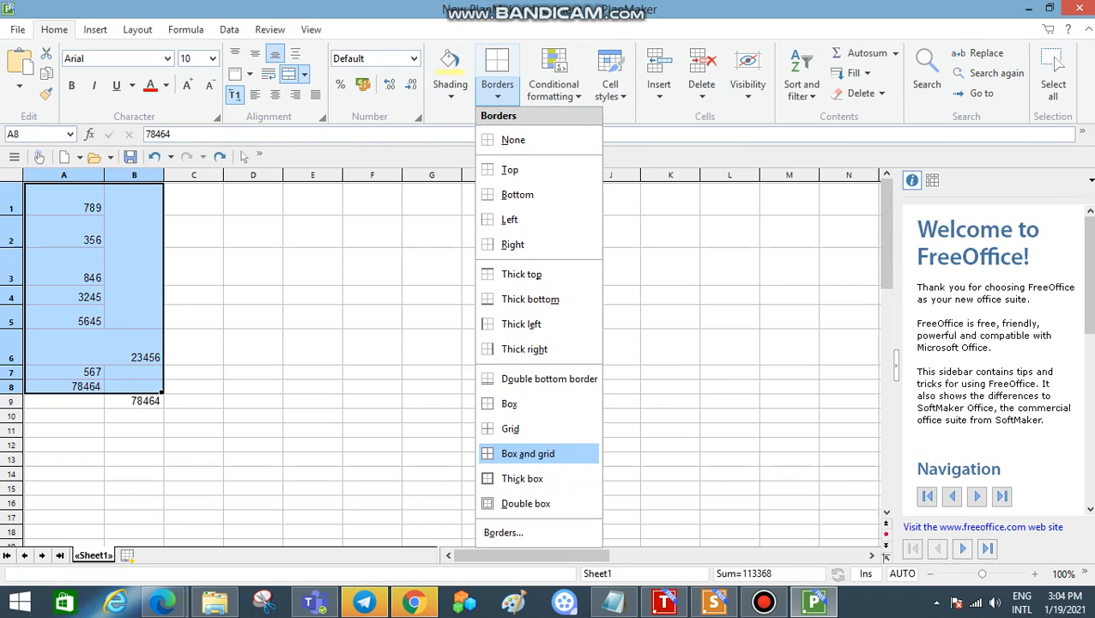